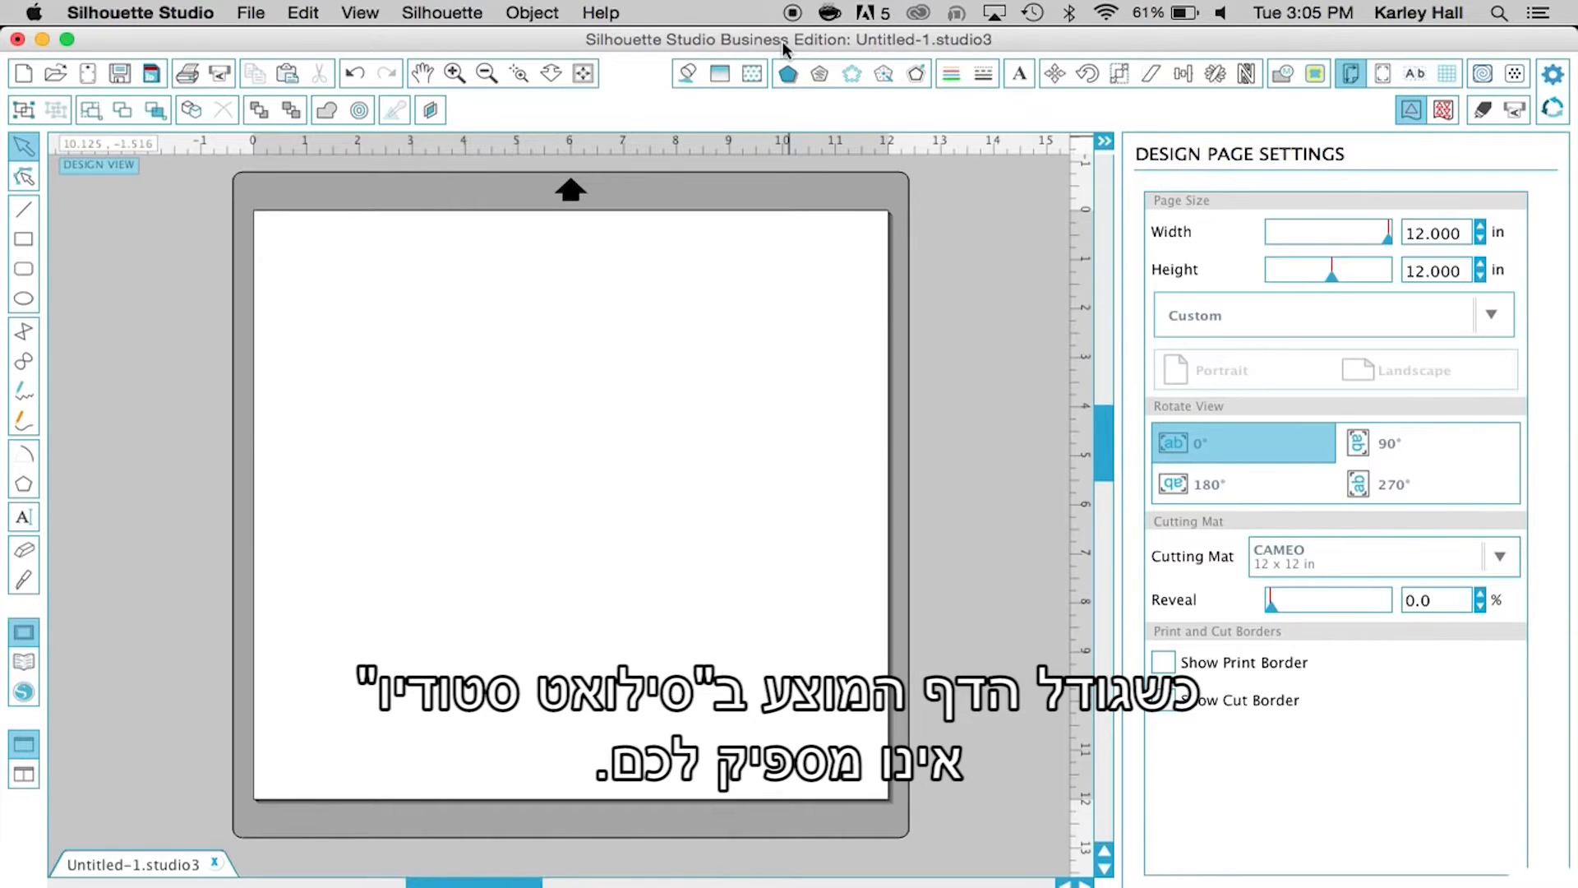
- Search the design library for "adve" and open the 'adventure everywhere' word art on the design page
click(24, 662)
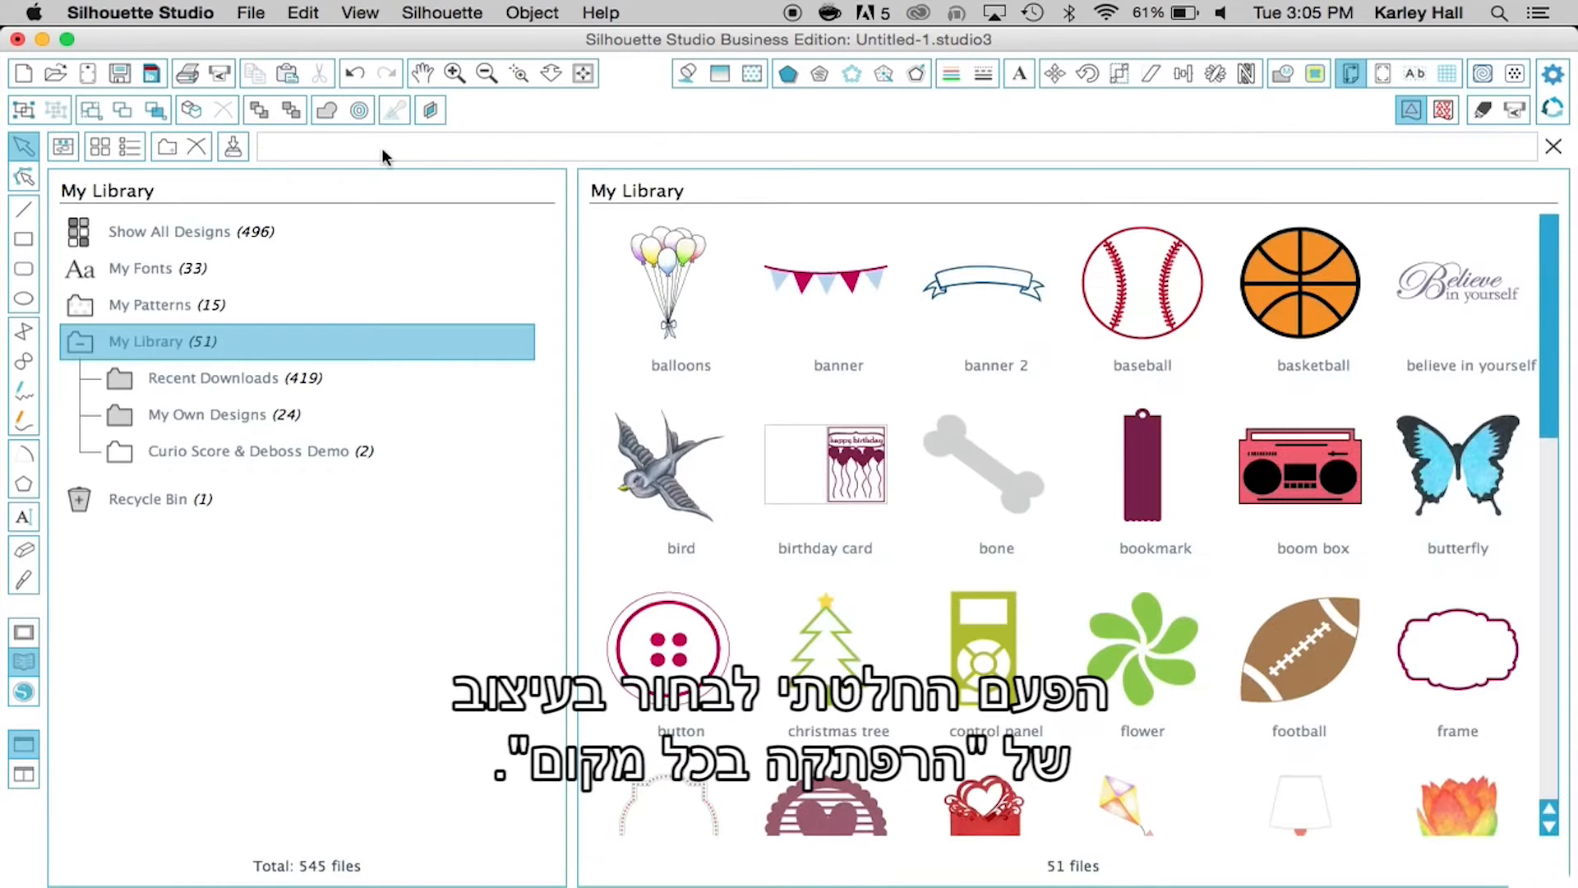
click(384, 152)
text(adve)
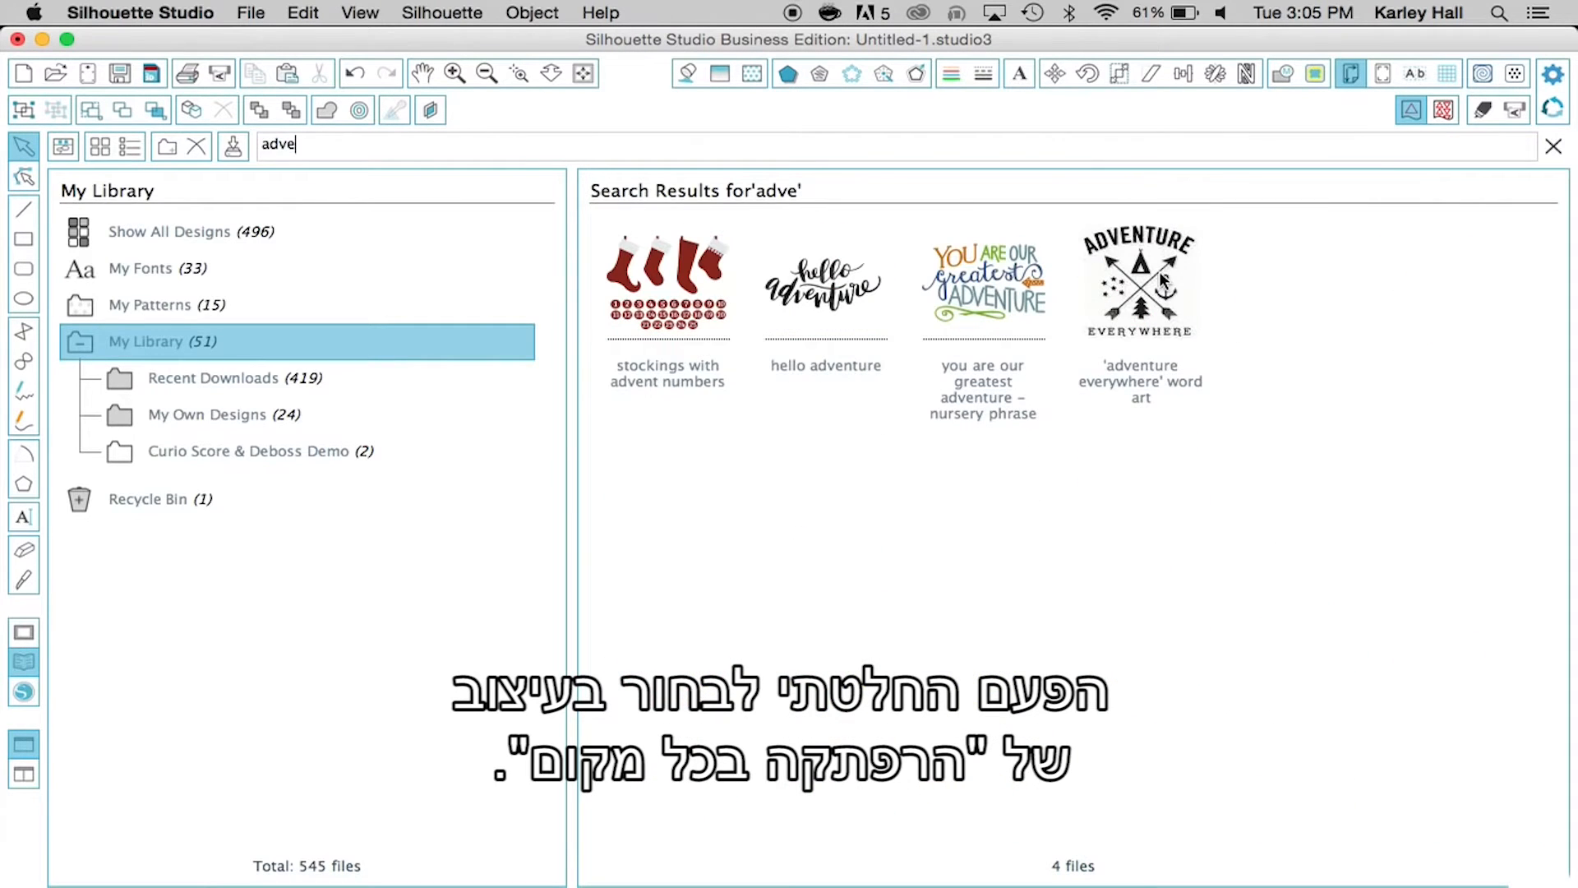
double_click(1166, 277)
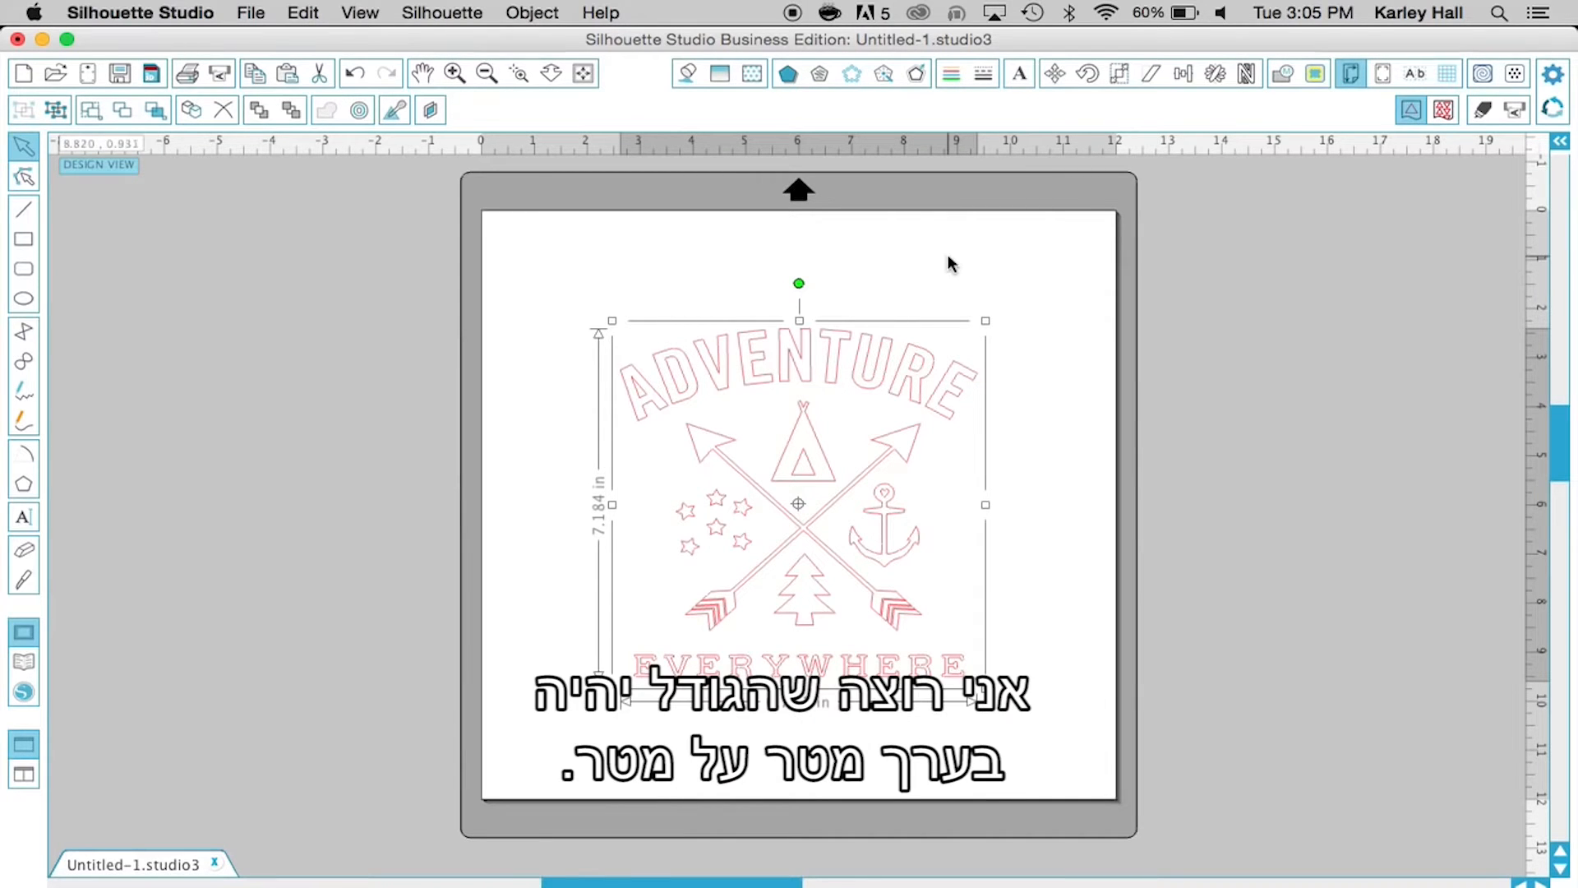
- Set the design page size to 36 in wide and 36 in high
click(1384, 76)
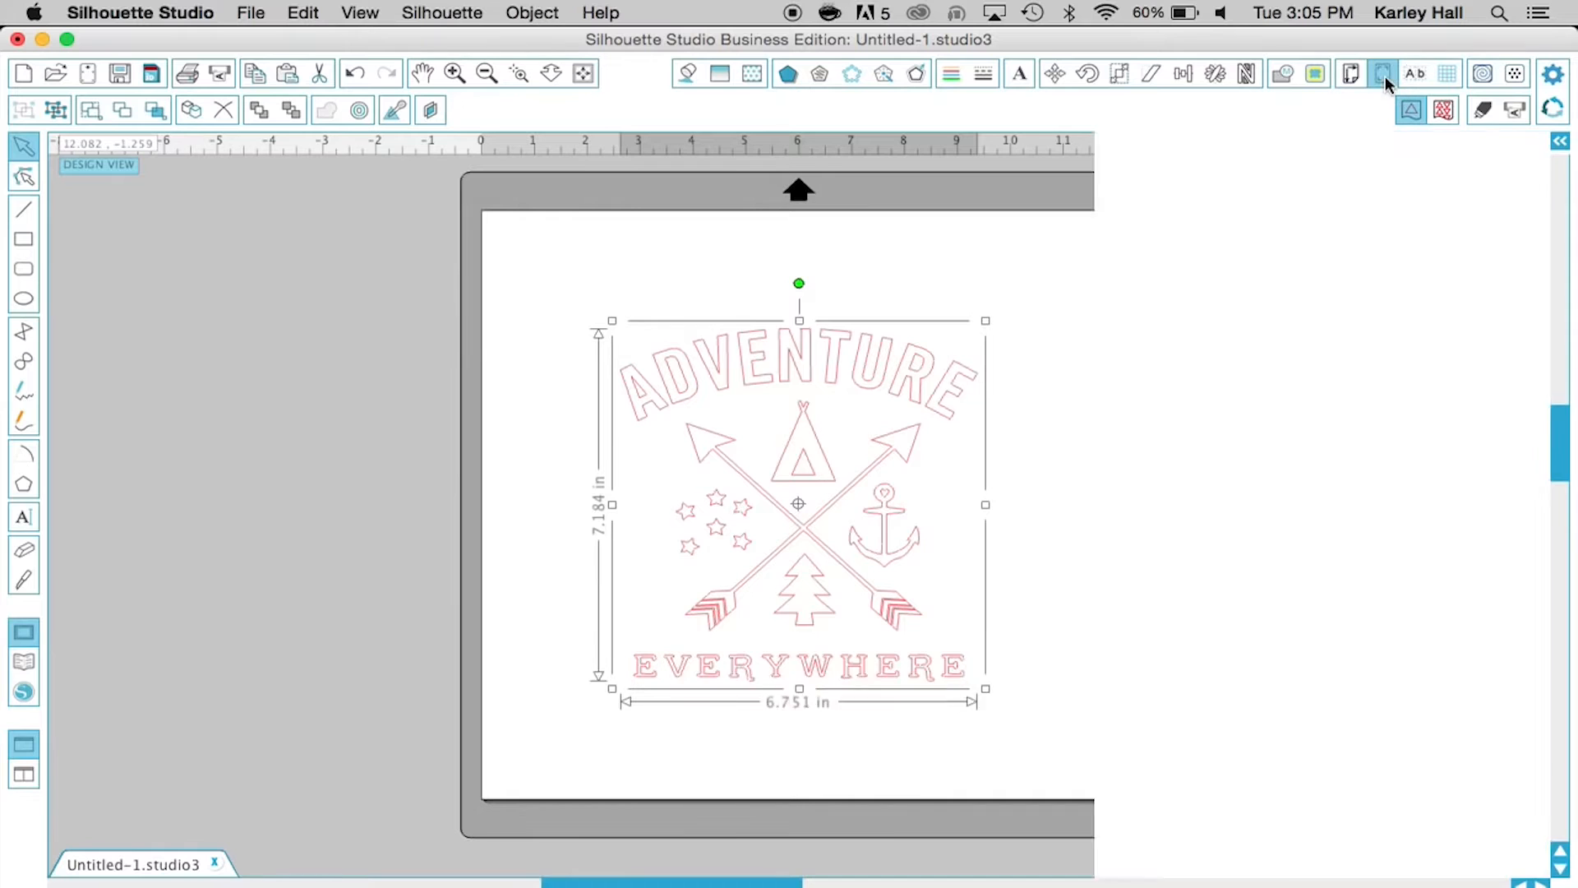
click(1350, 75)
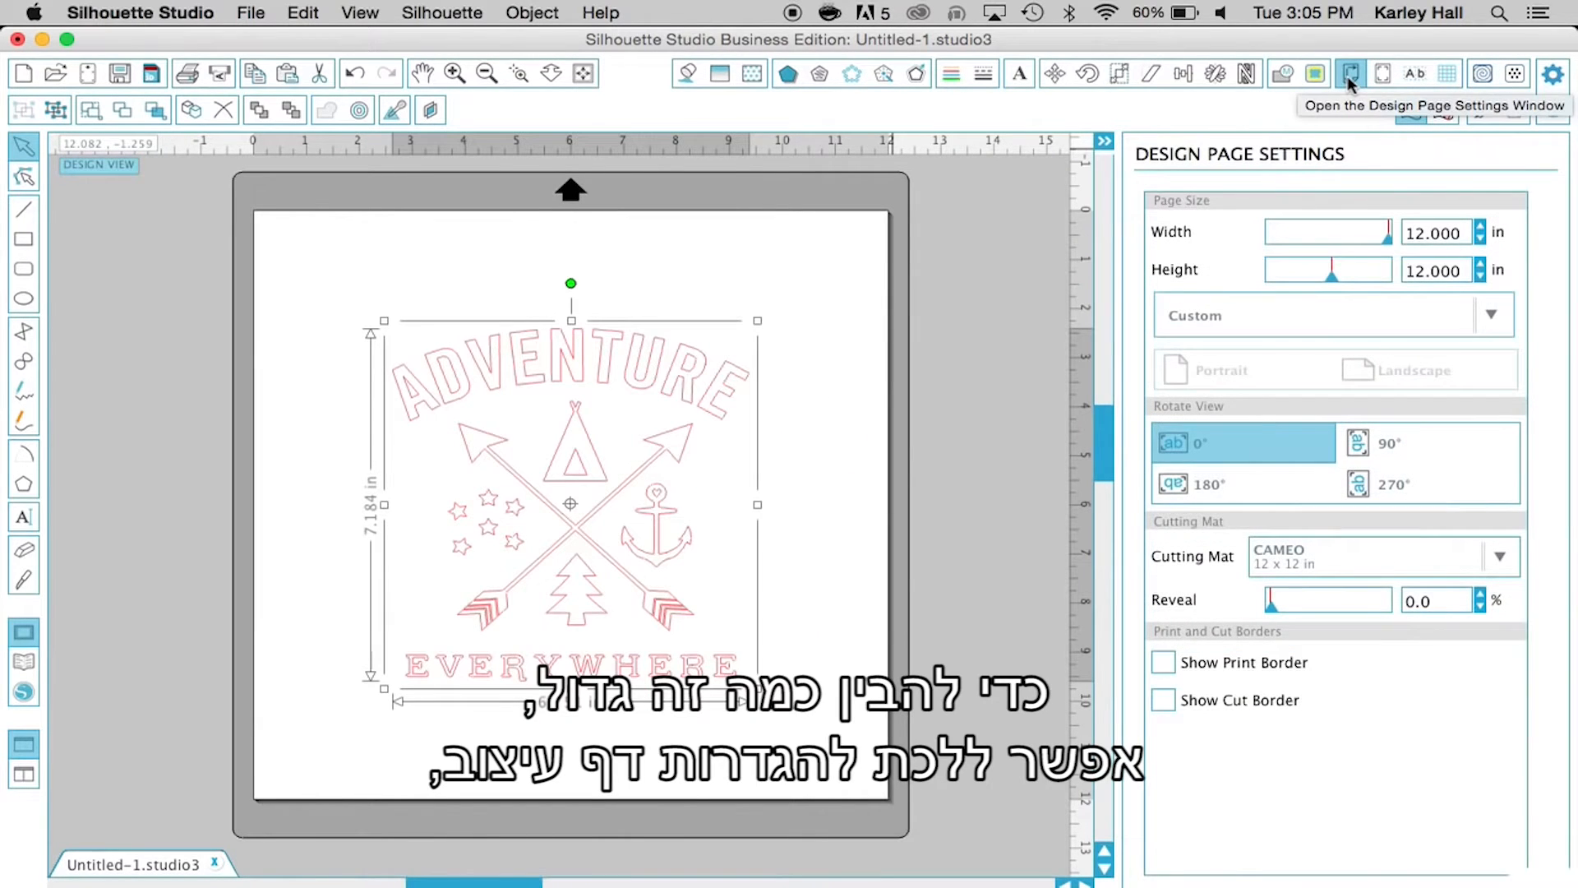
drag(1466, 232, 1212, 225)
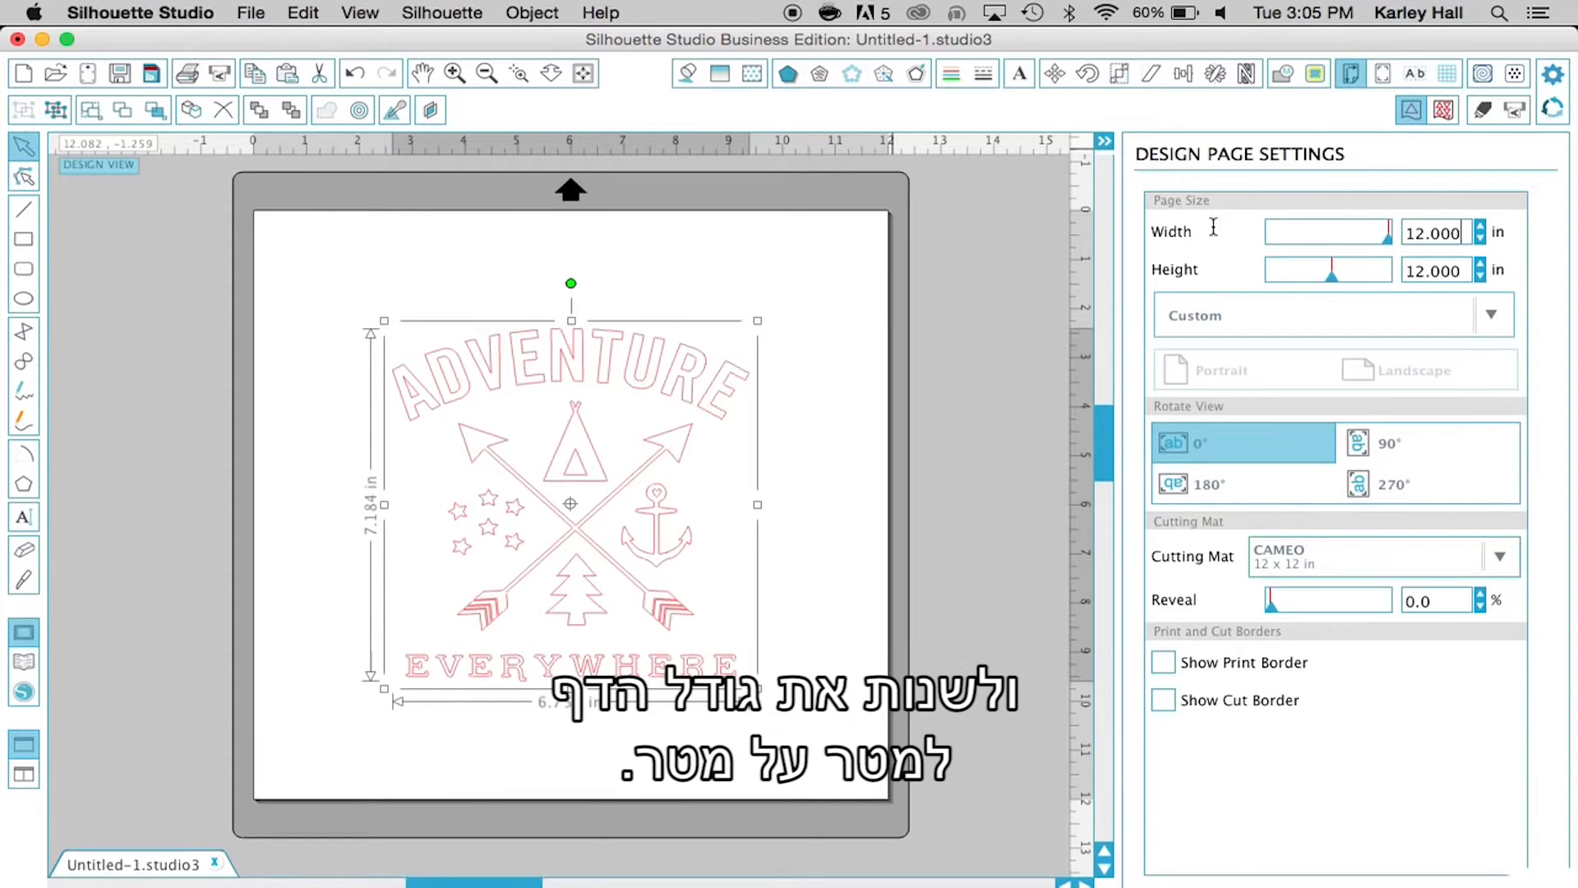
text(36)
key(Tab)
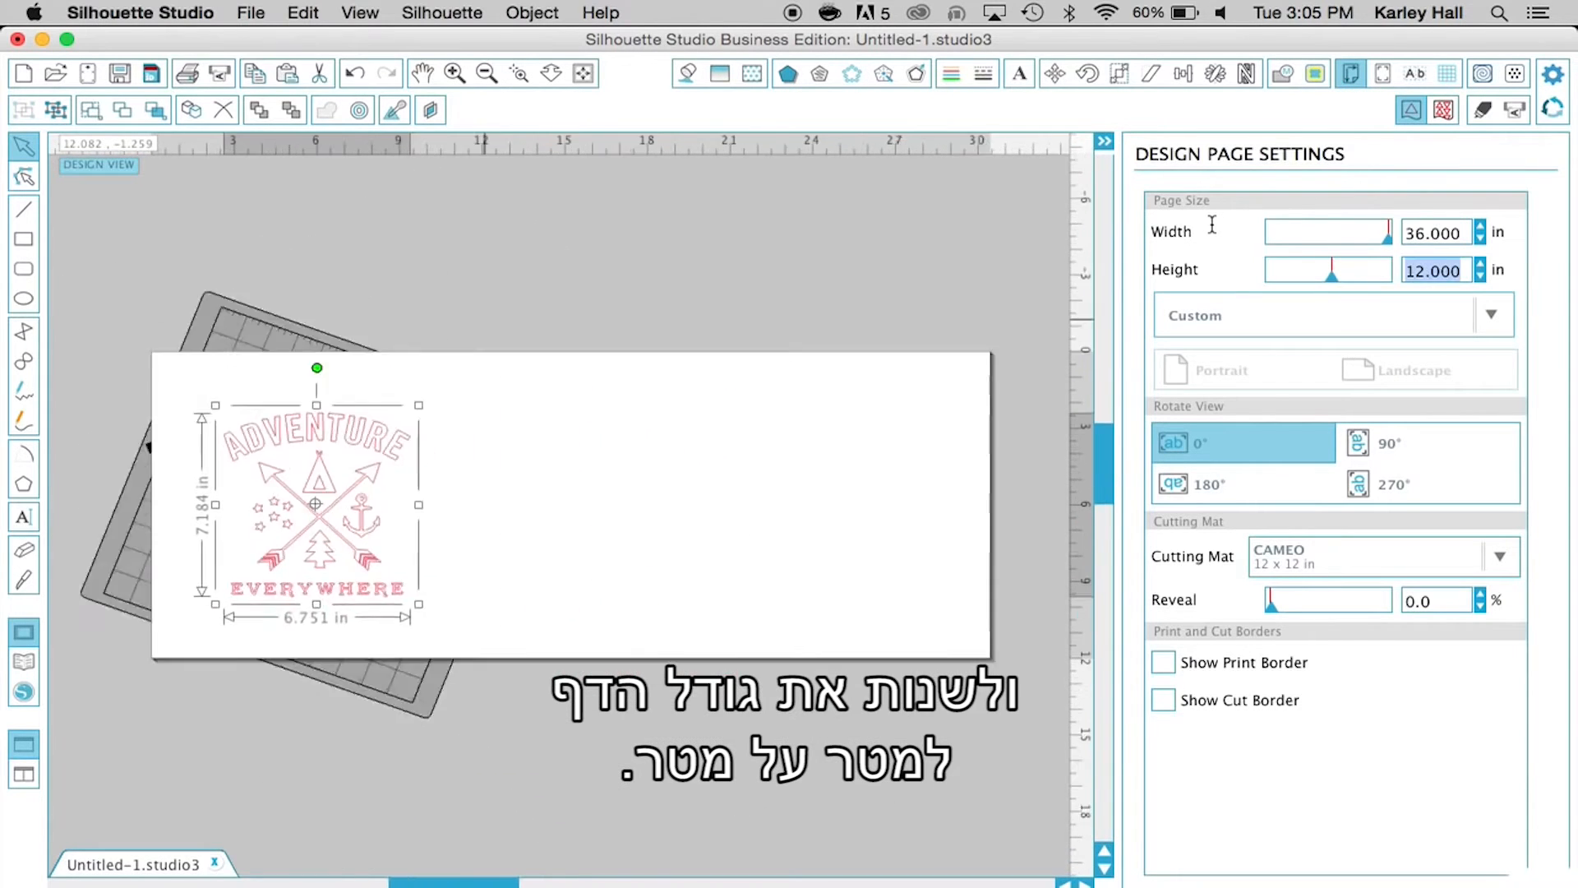
text(36)
key(Return)
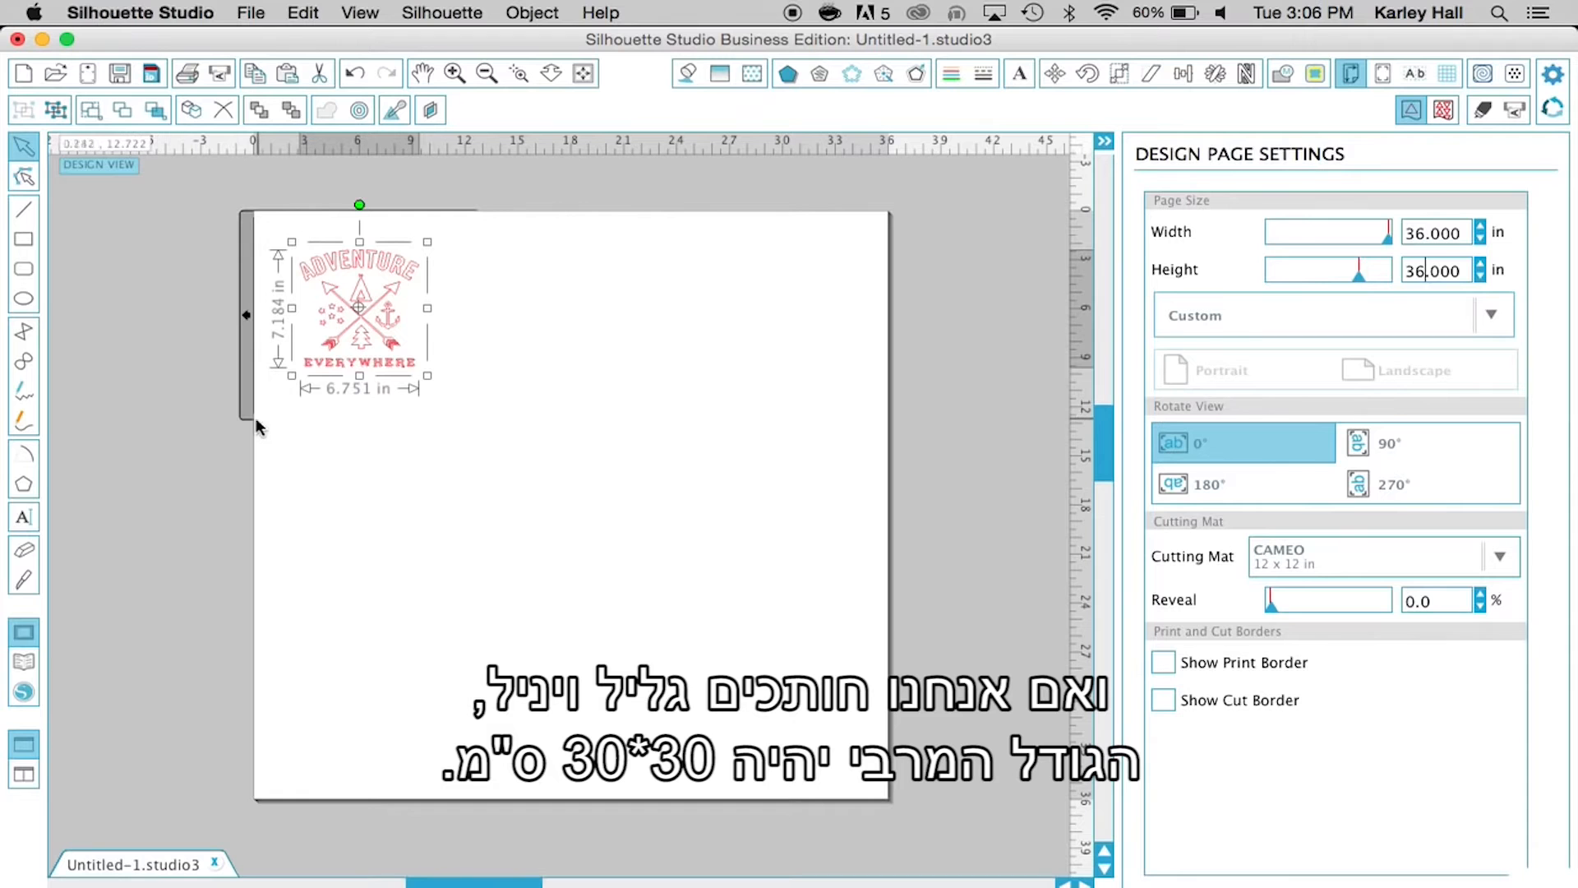
- Enlarge the word art proportionally to about 33.3 by 35.4 in so it nearly fills the page
drag(427, 376, 920, 775)
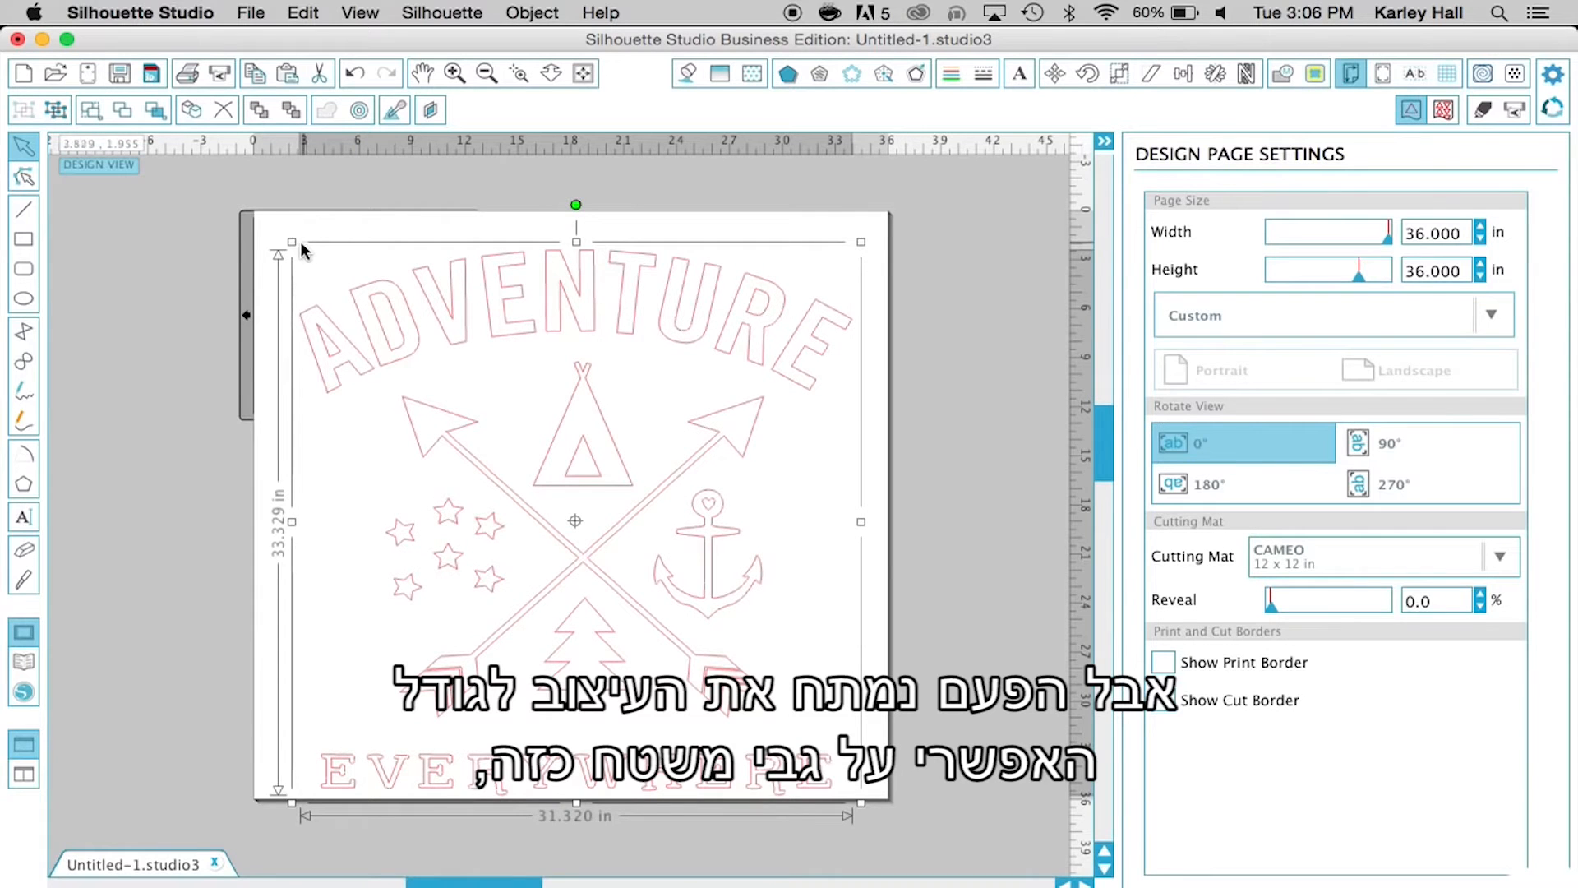
drag(291, 243, 257, 208)
drag(672, 310, 679, 313)
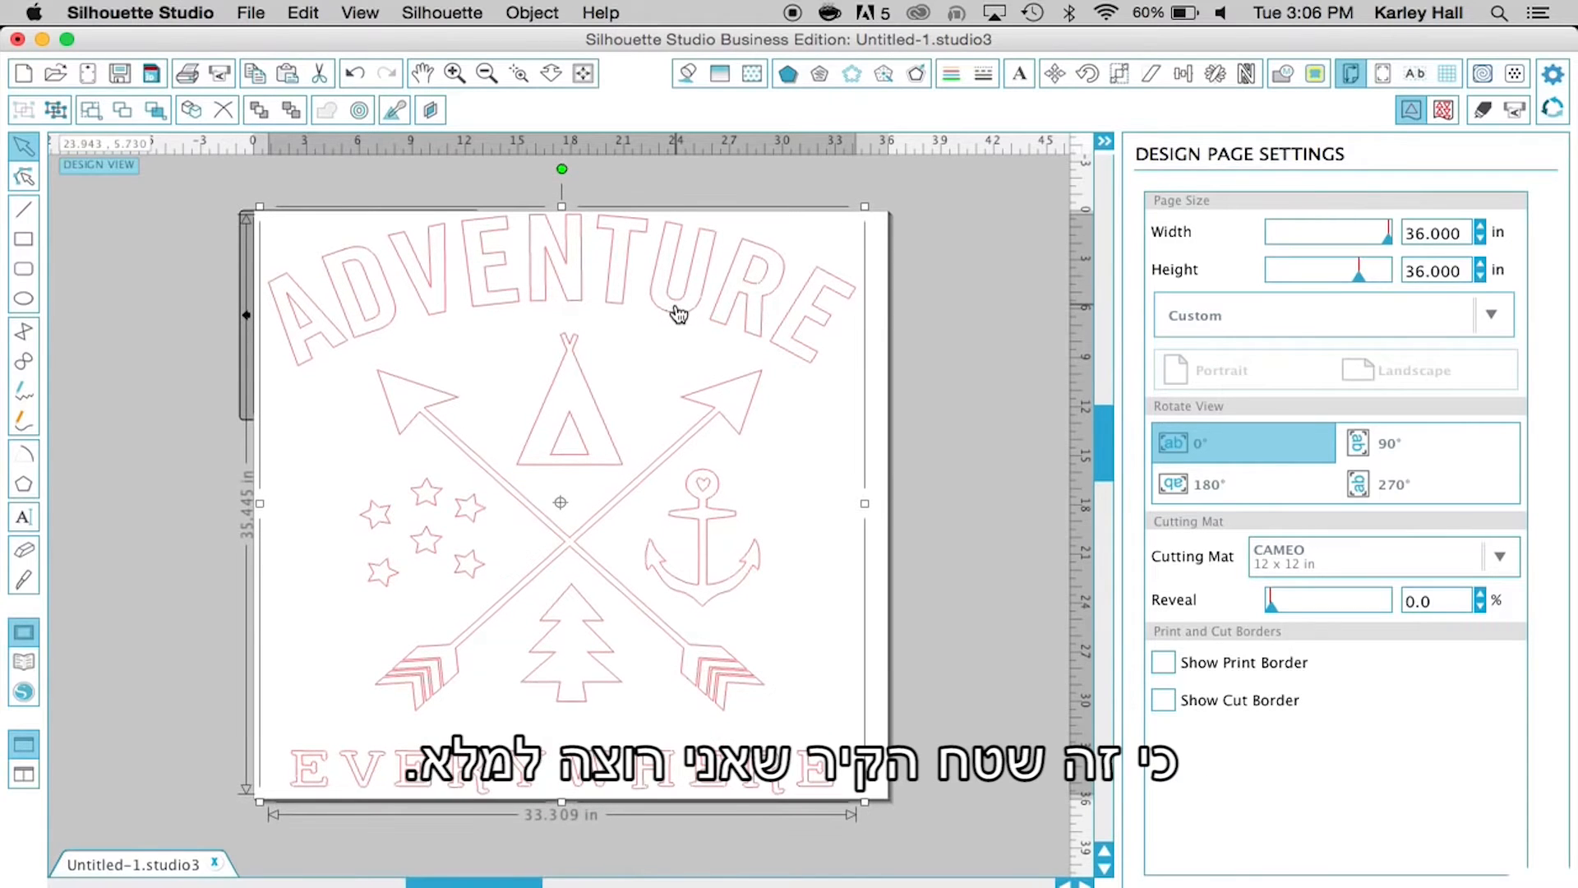
- Center the enlarged word art to the page, apply Align Center-Middle to it, and deselect it
click(539, 10)
mouse_move(586, 184)
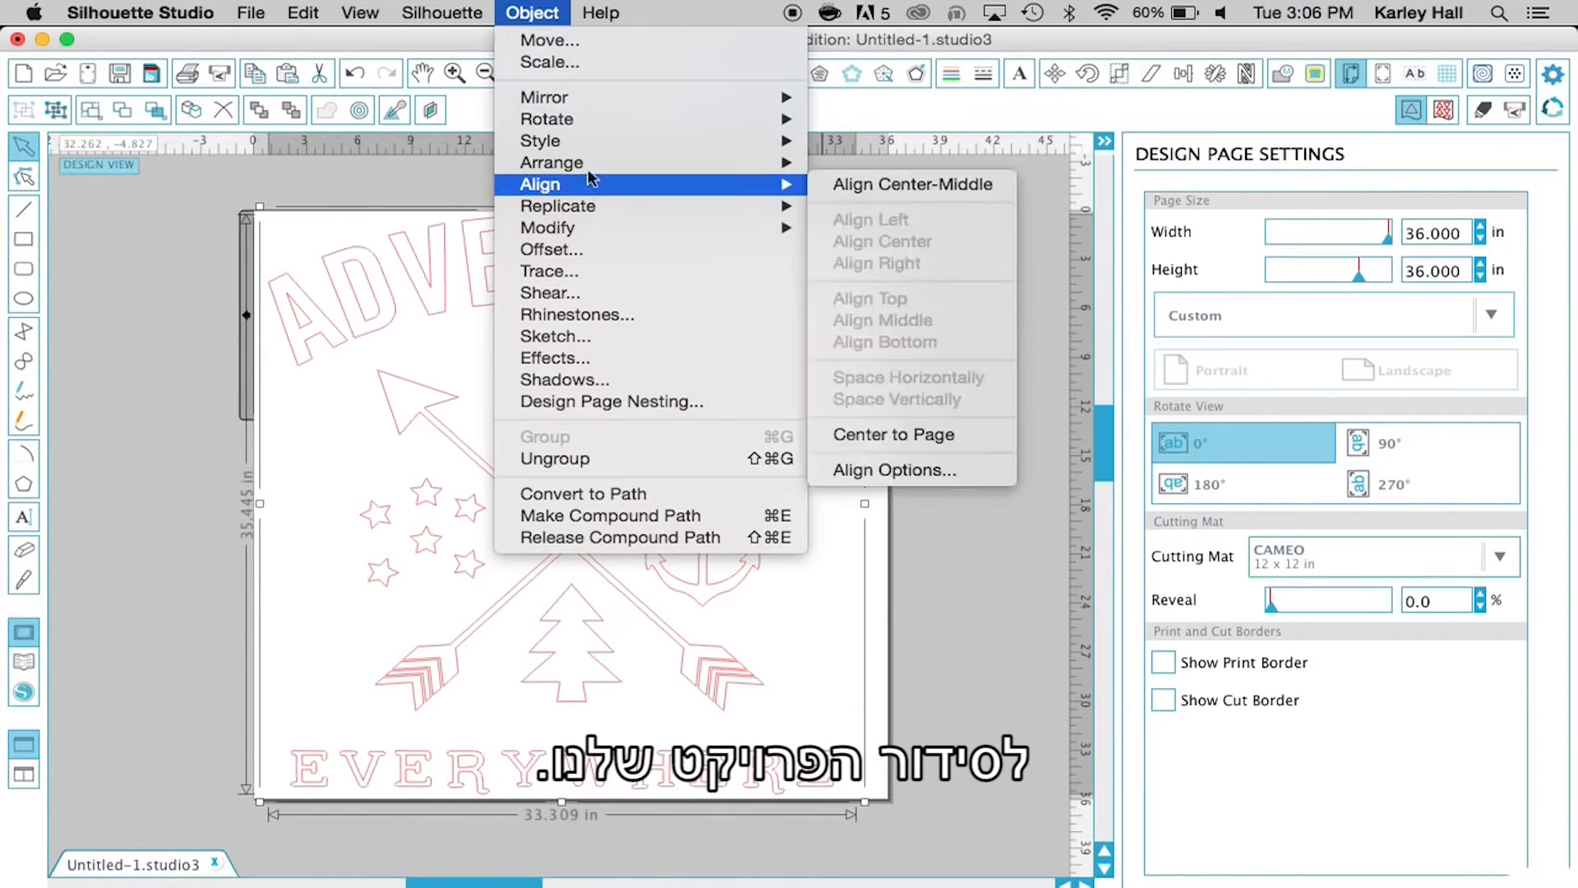
click(915, 436)
click(915, 435)
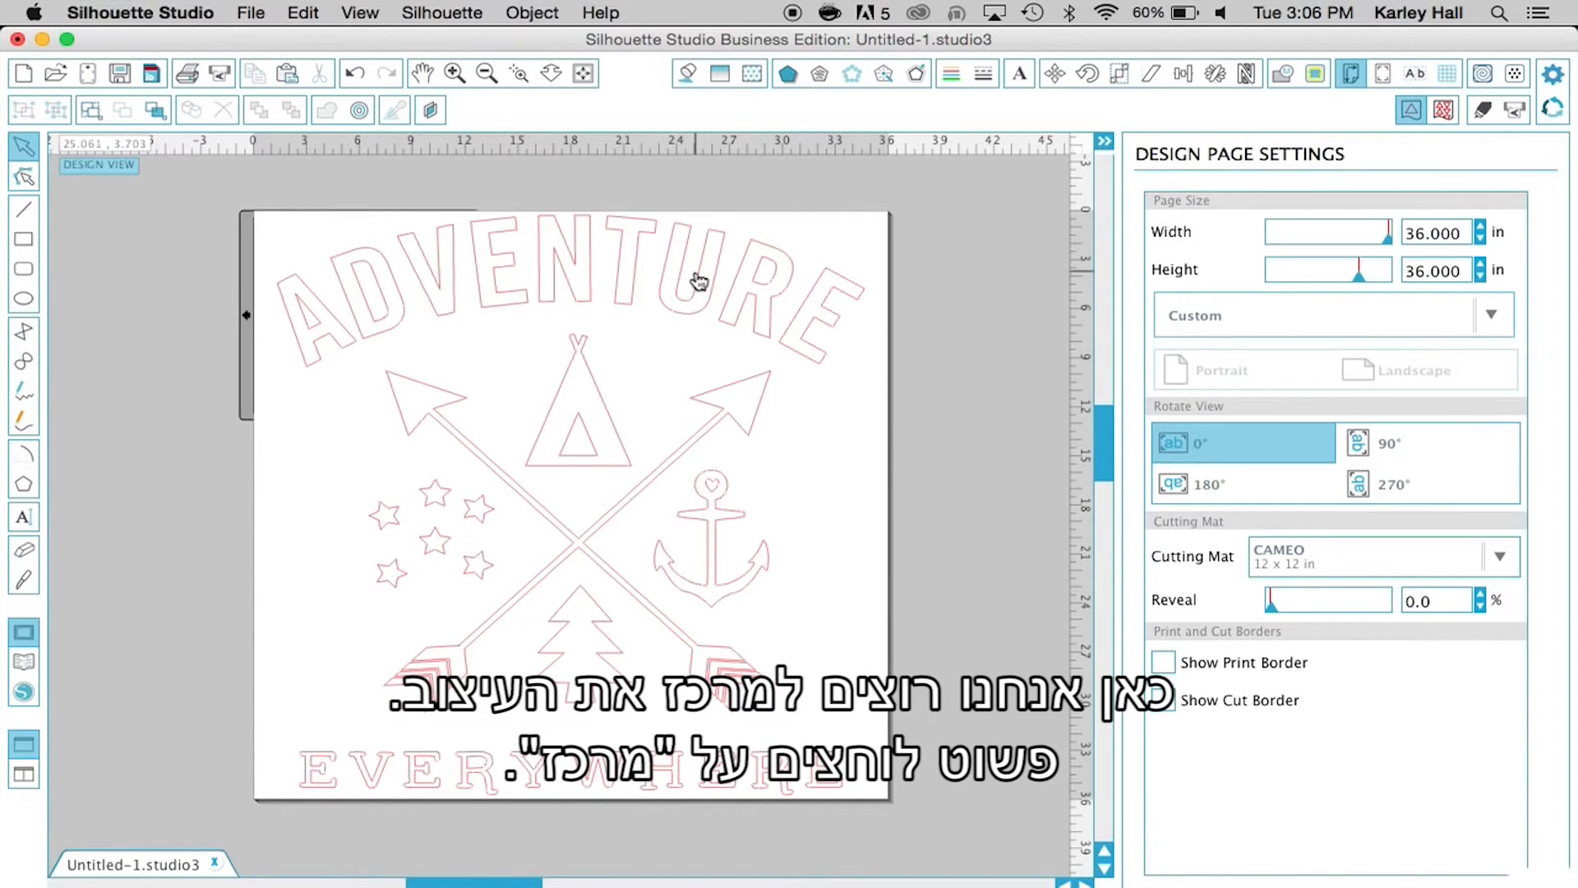
click(593, 263)
click(531, 12)
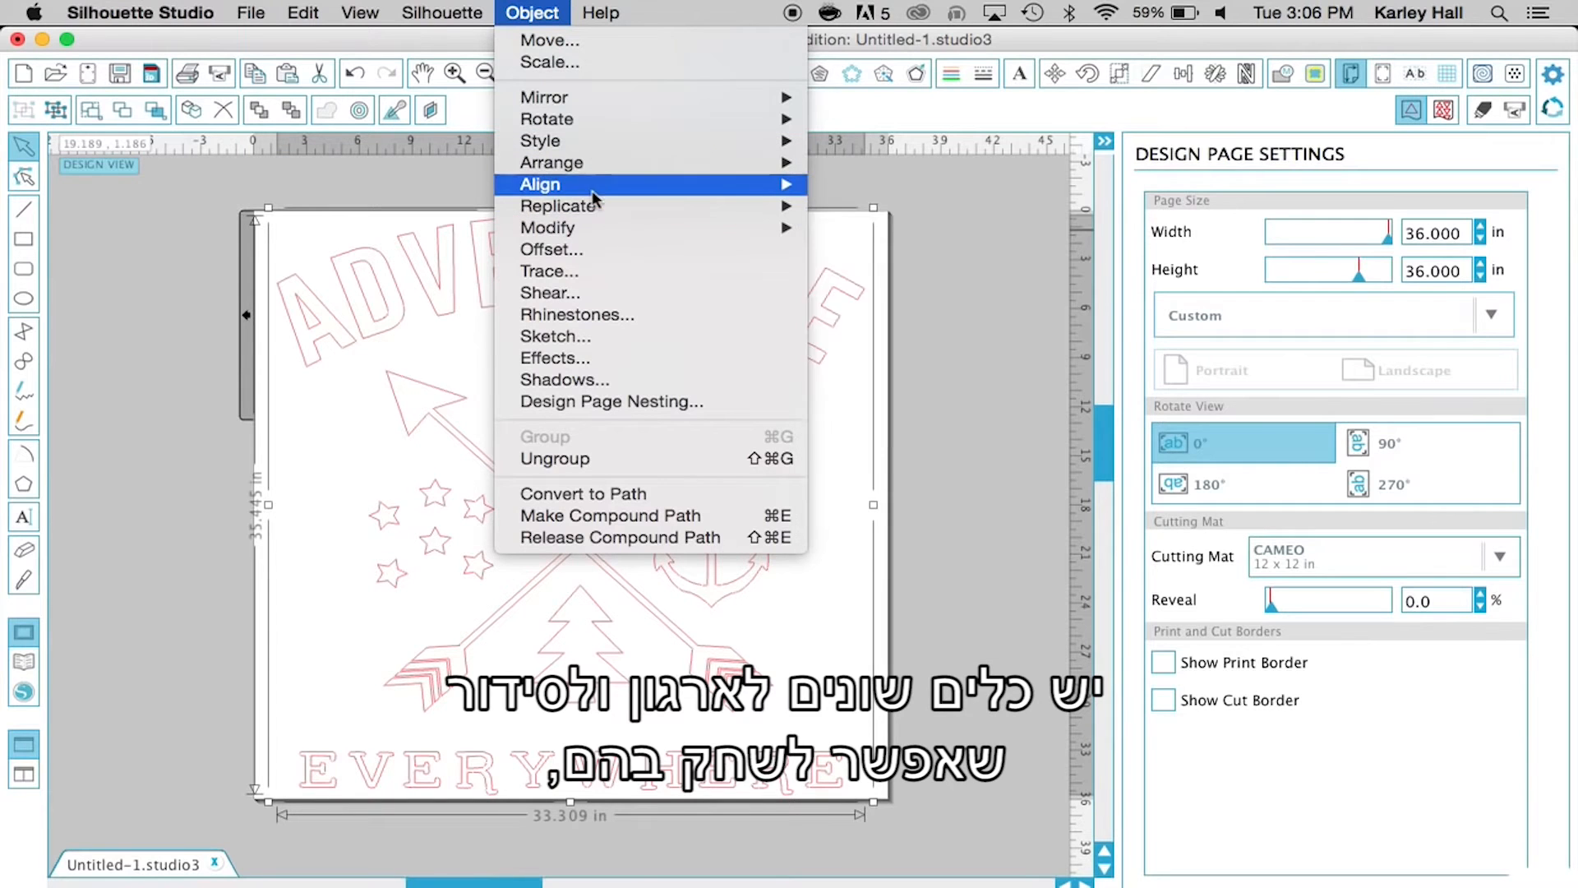
mouse_move(594, 186)
click(869, 186)
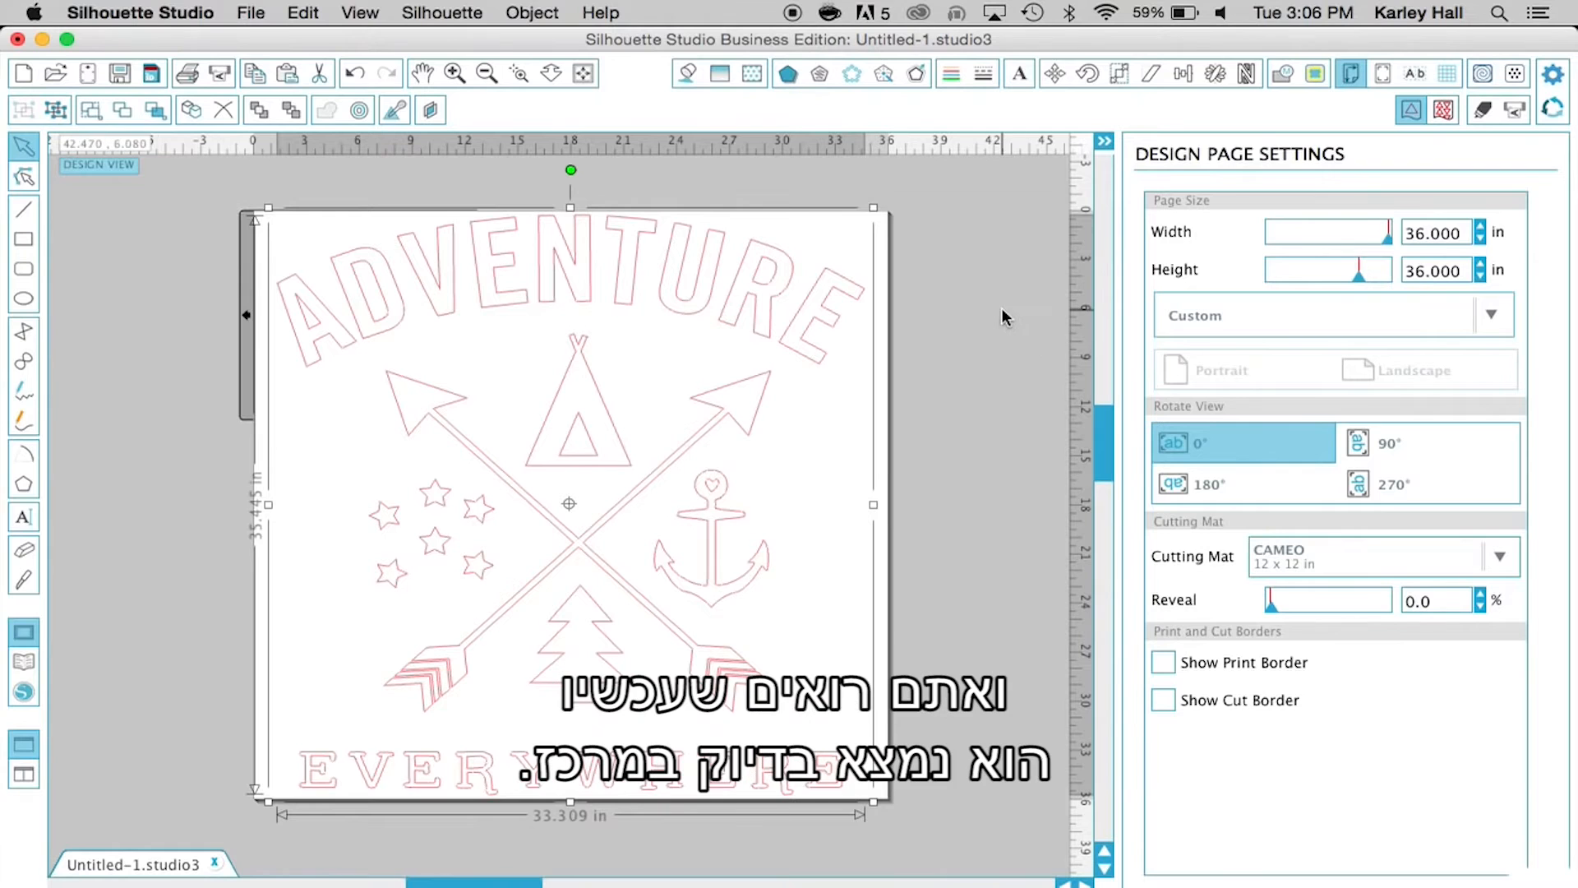
click(976, 386)
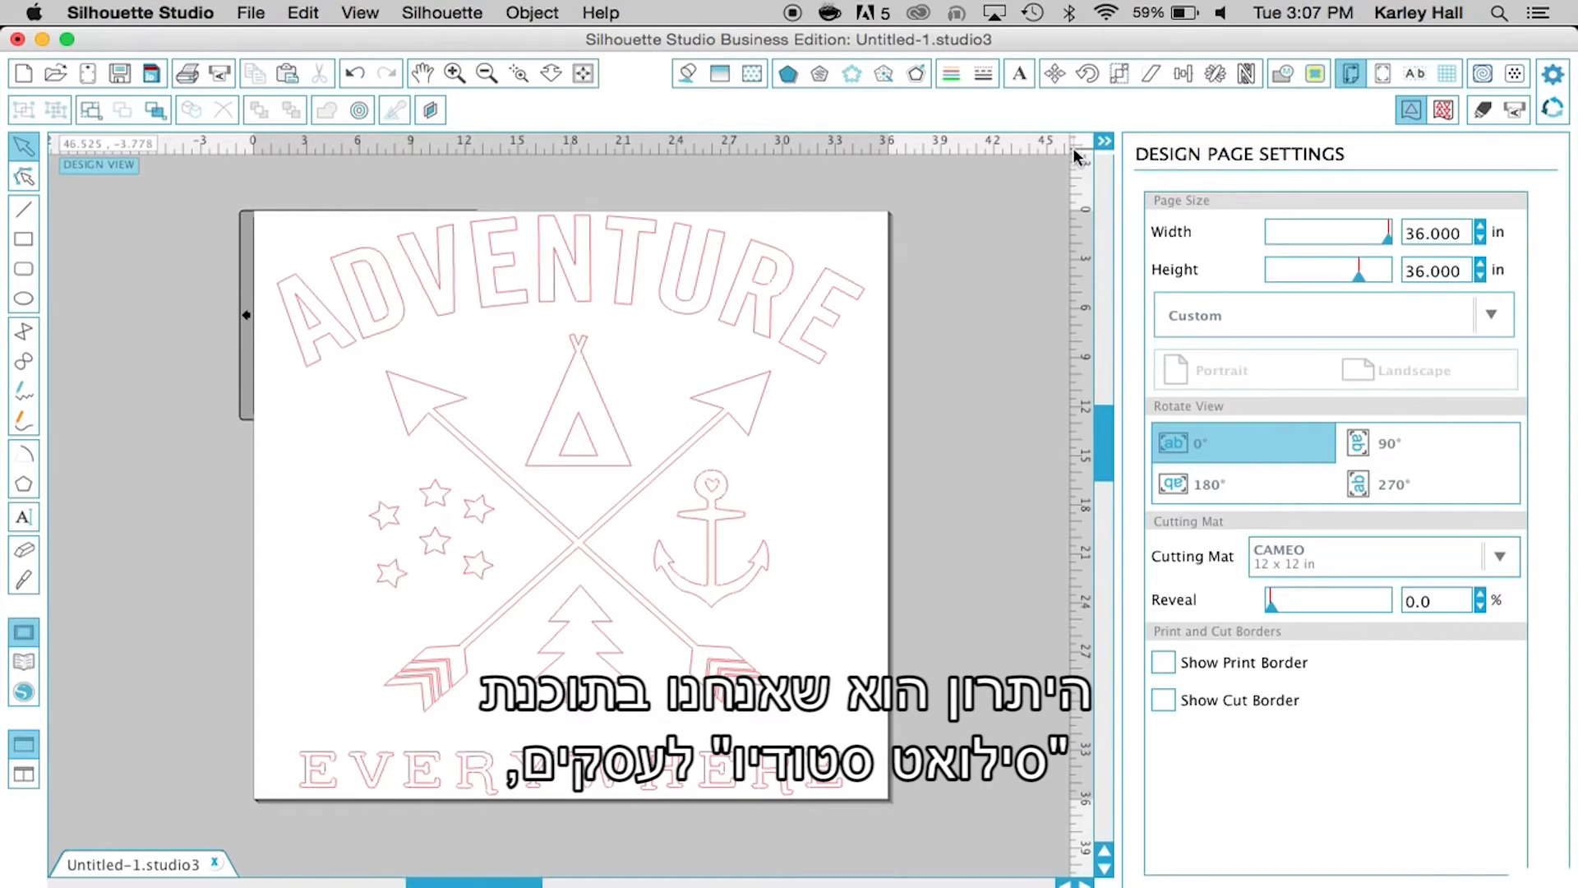
- Show the media layout view, set the media size to 12 by 12 in, and widen that view
click(1440, 111)
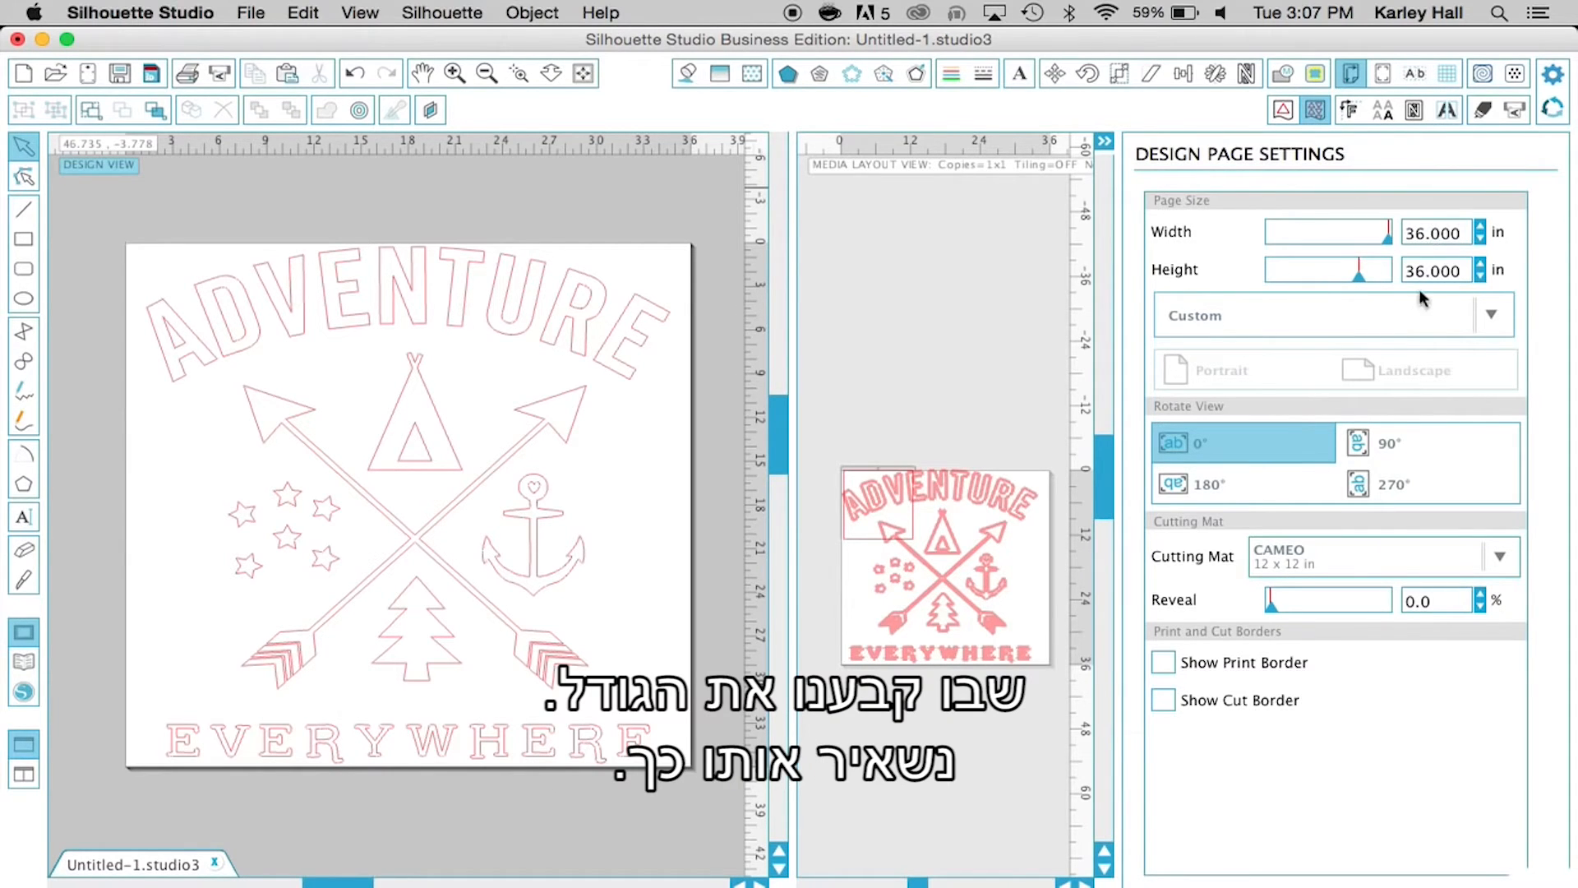
click(1349, 111)
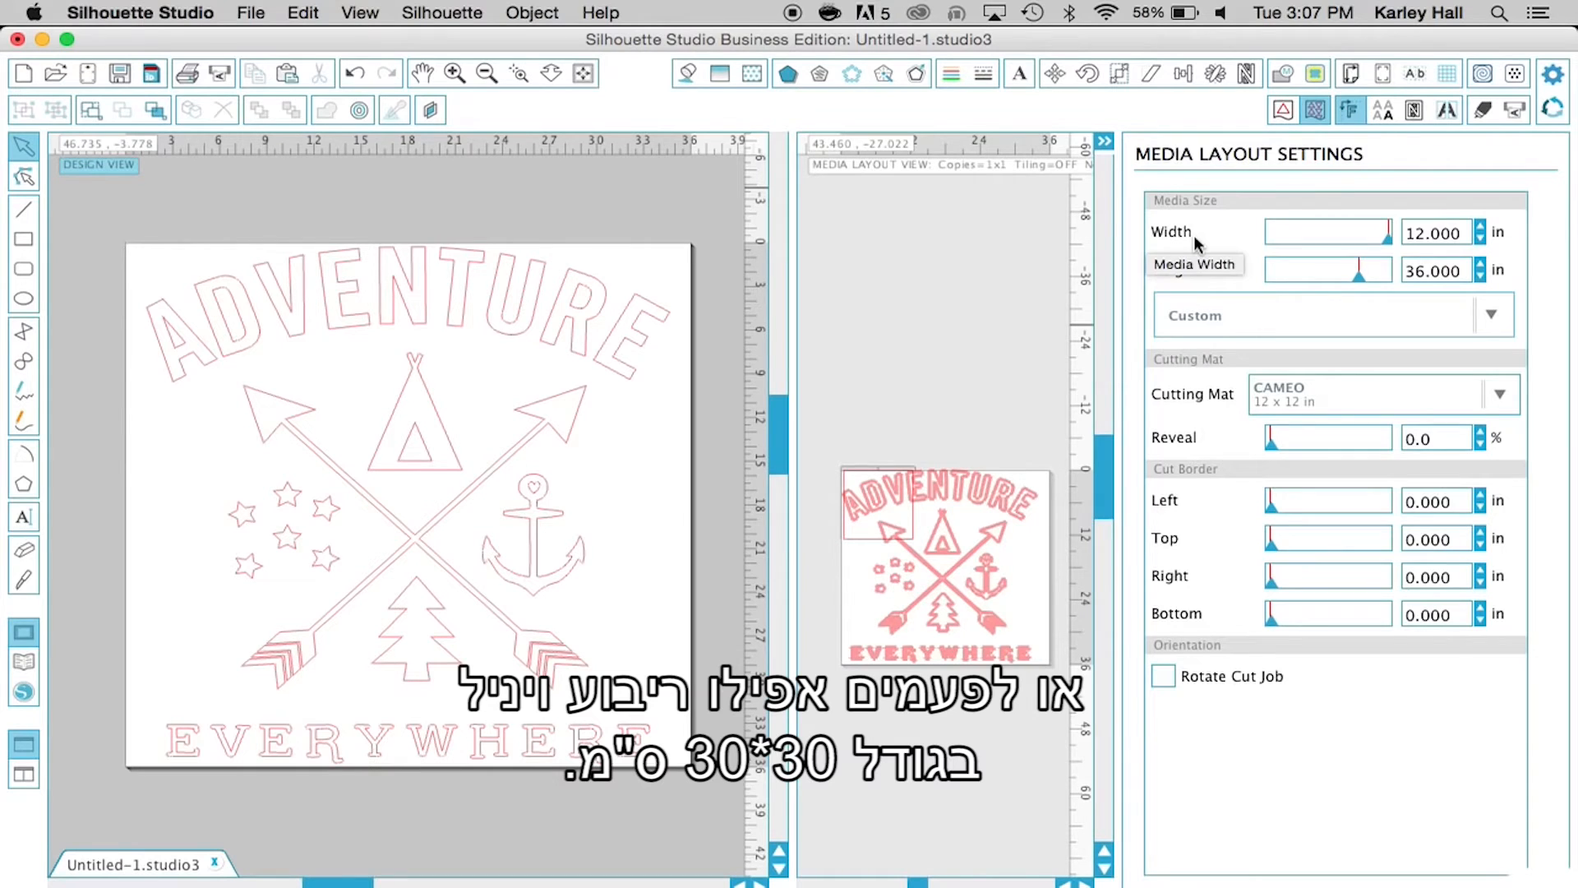
drag(1460, 234, 1239, 222)
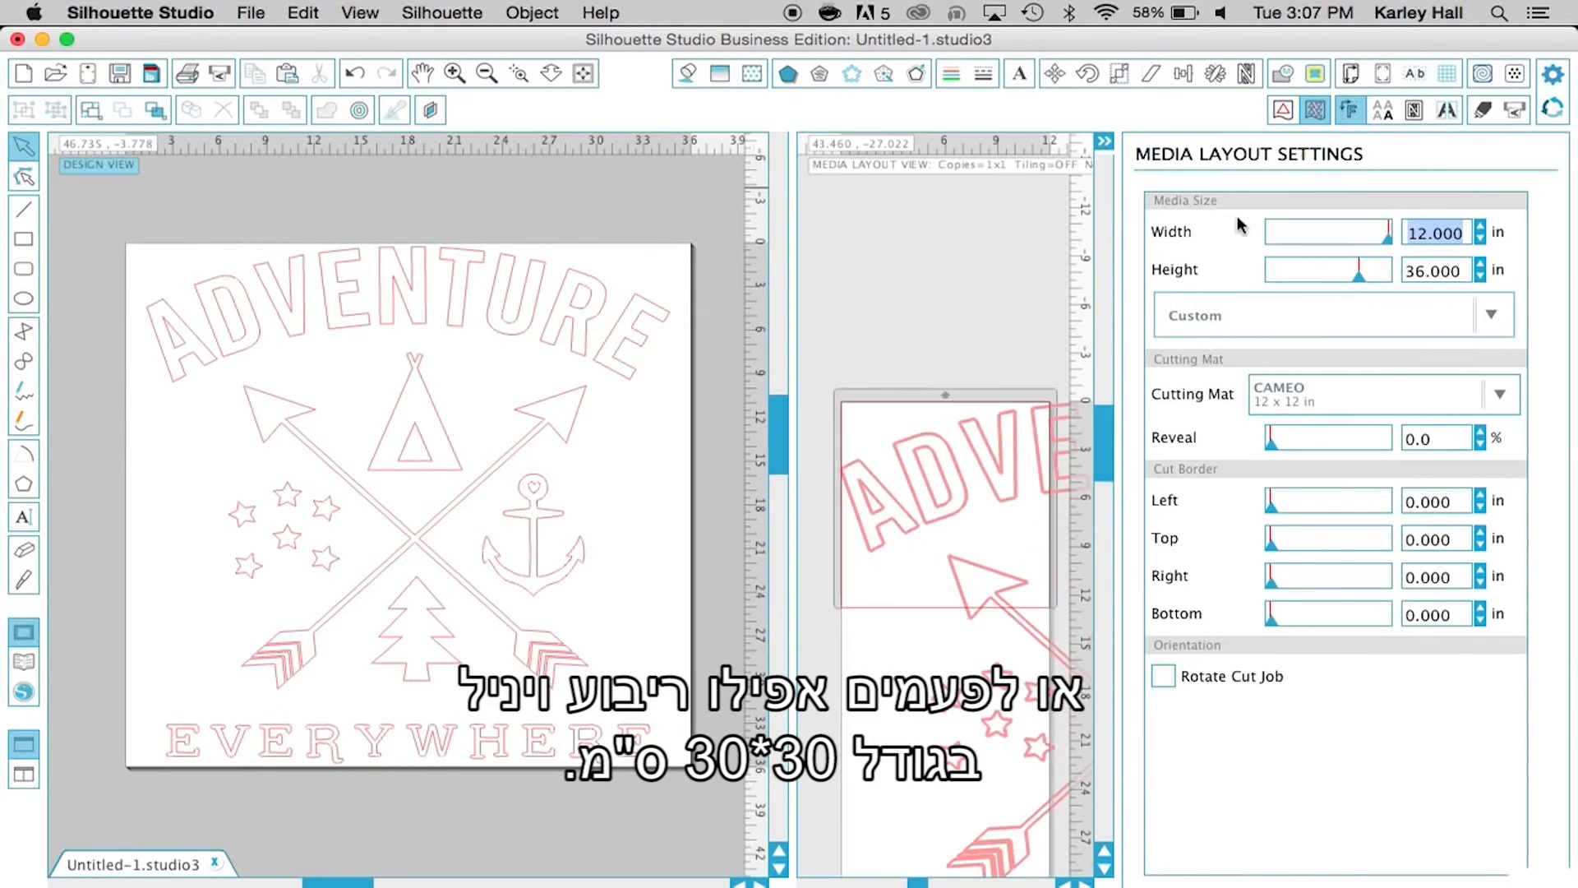
text(12)
click(1441, 263)
text(12)
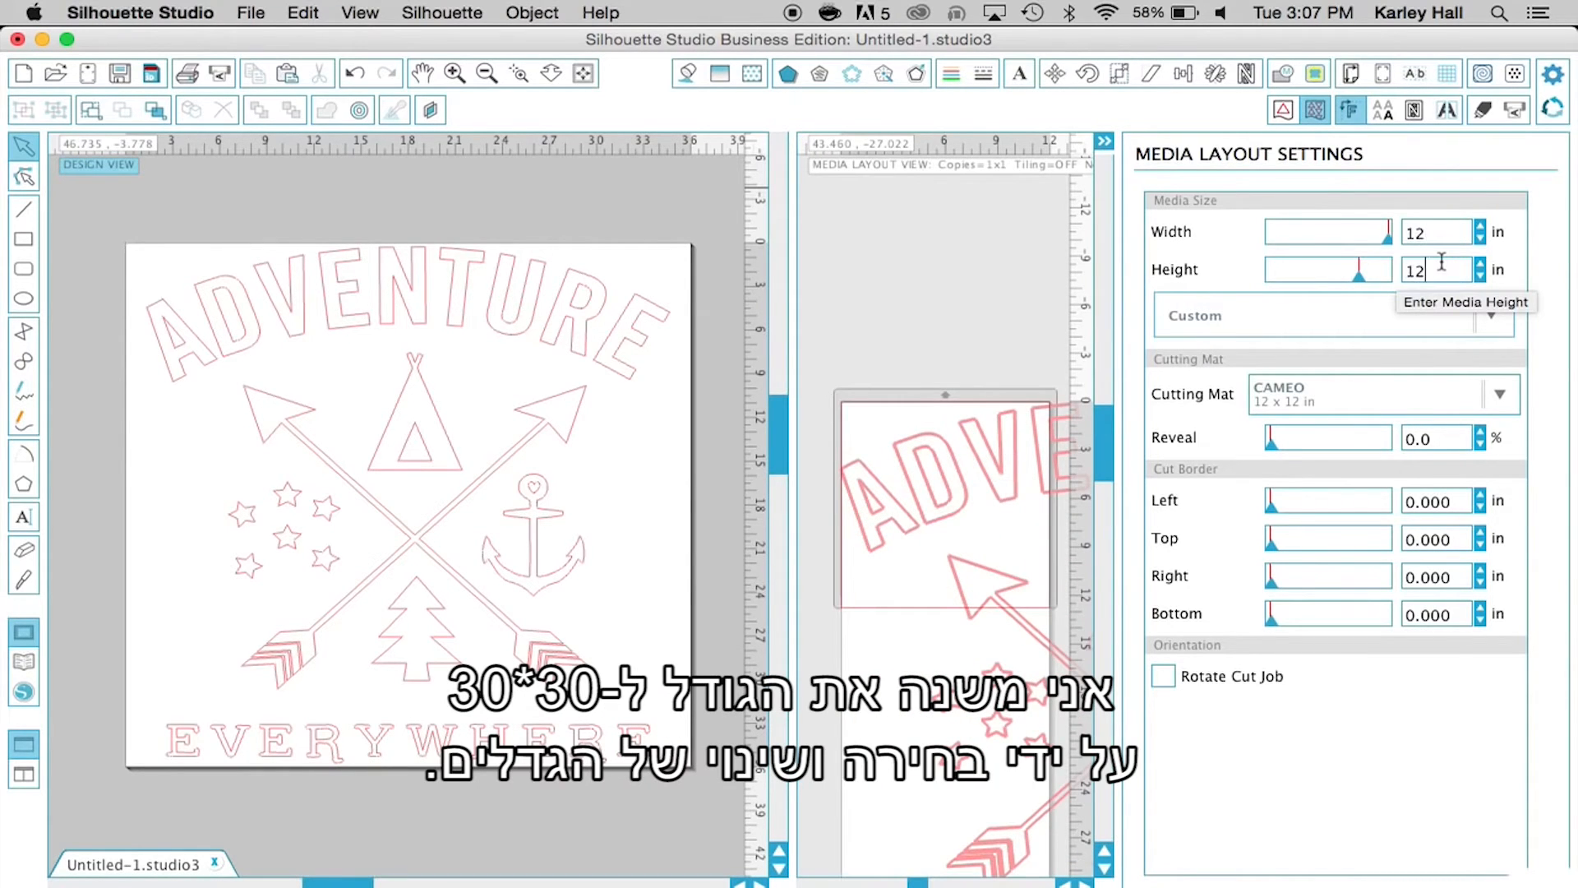
key(Return)
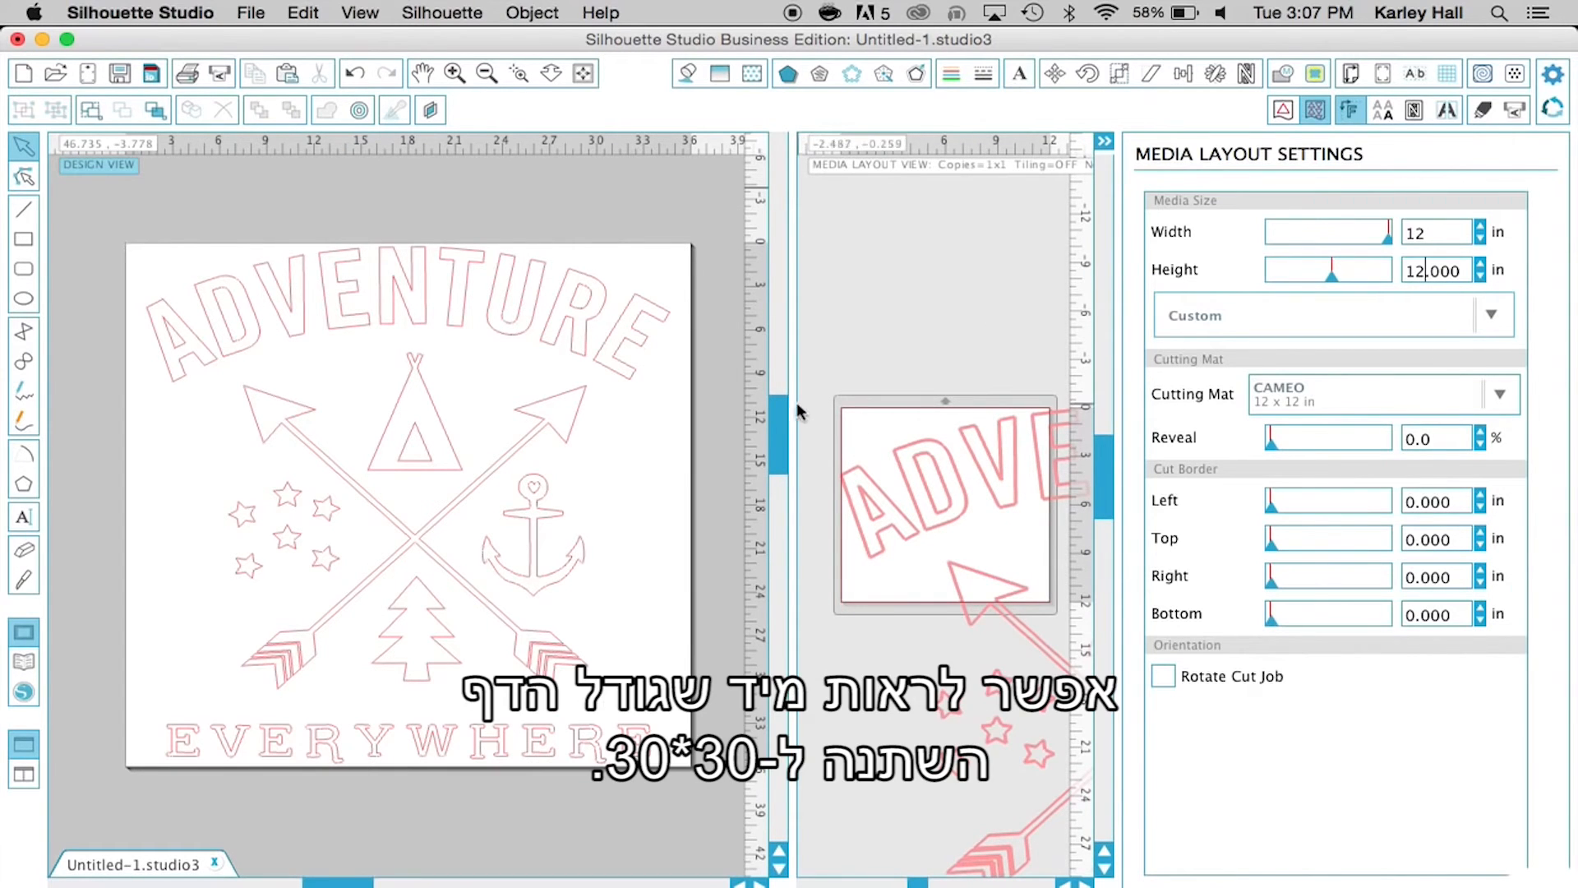
drag(782, 402, 544, 401)
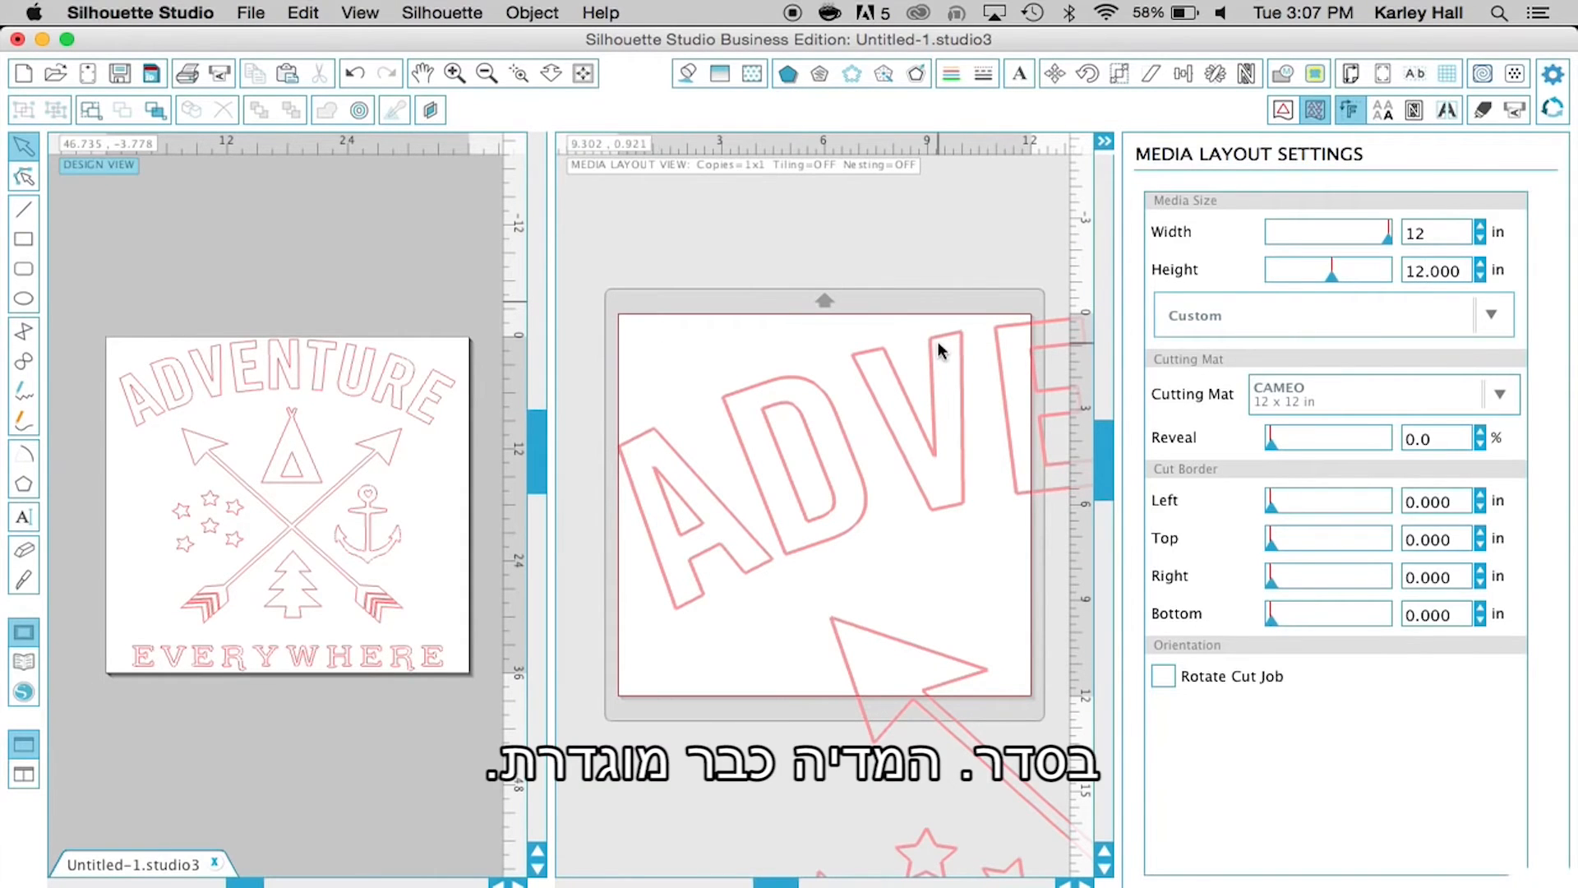
- Activate tiling to split the oversized word art across the 12 by 12 in media
scroll(858, 522, up, 1)
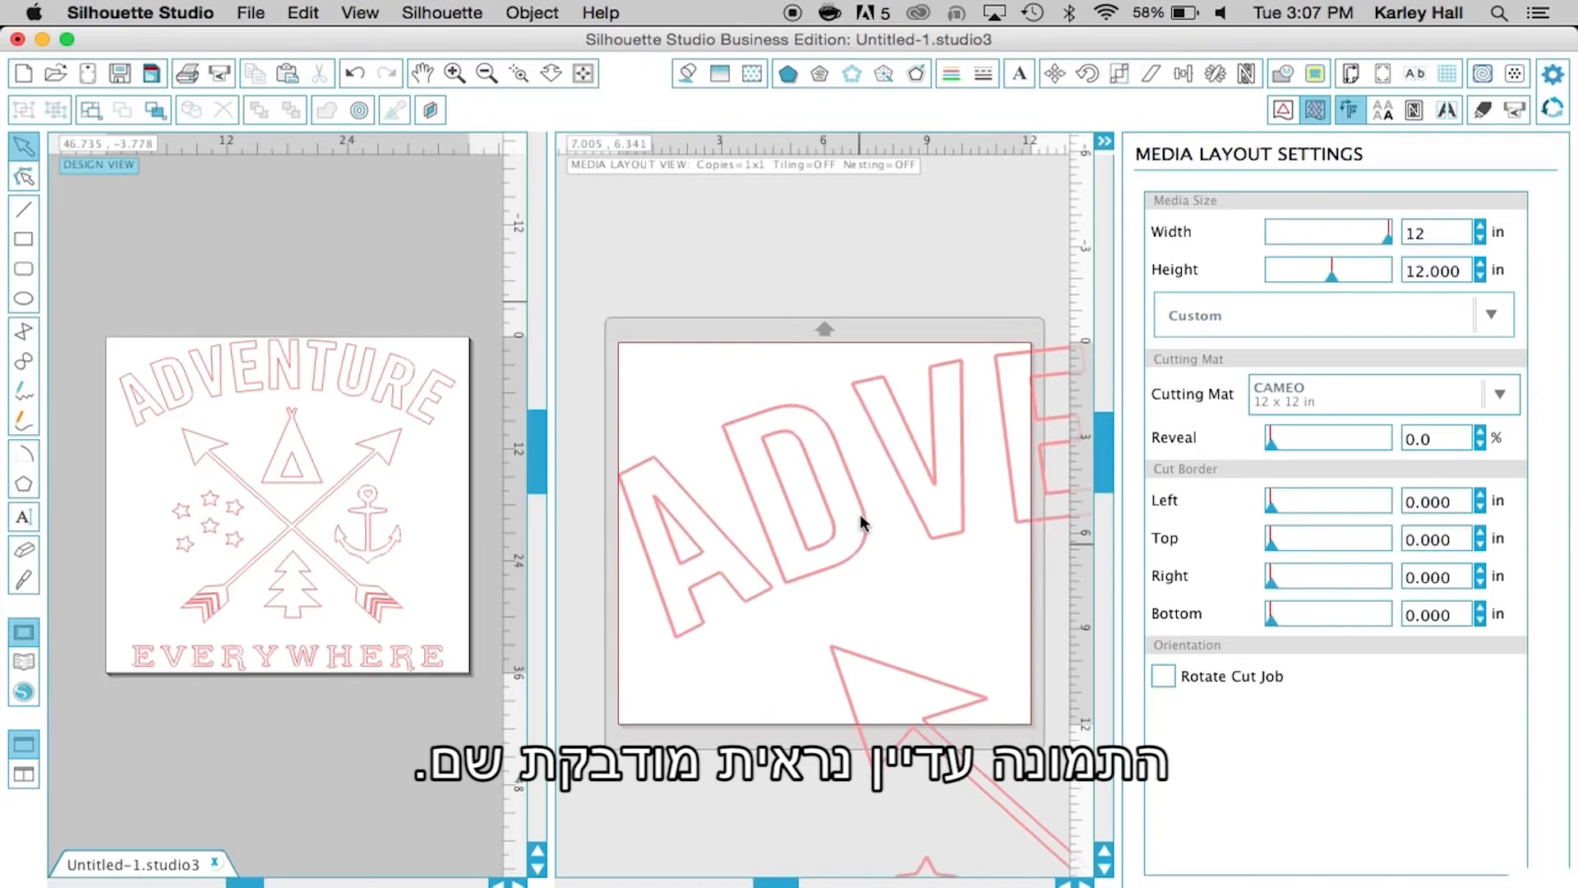
scroll(859, 522, right, 5)
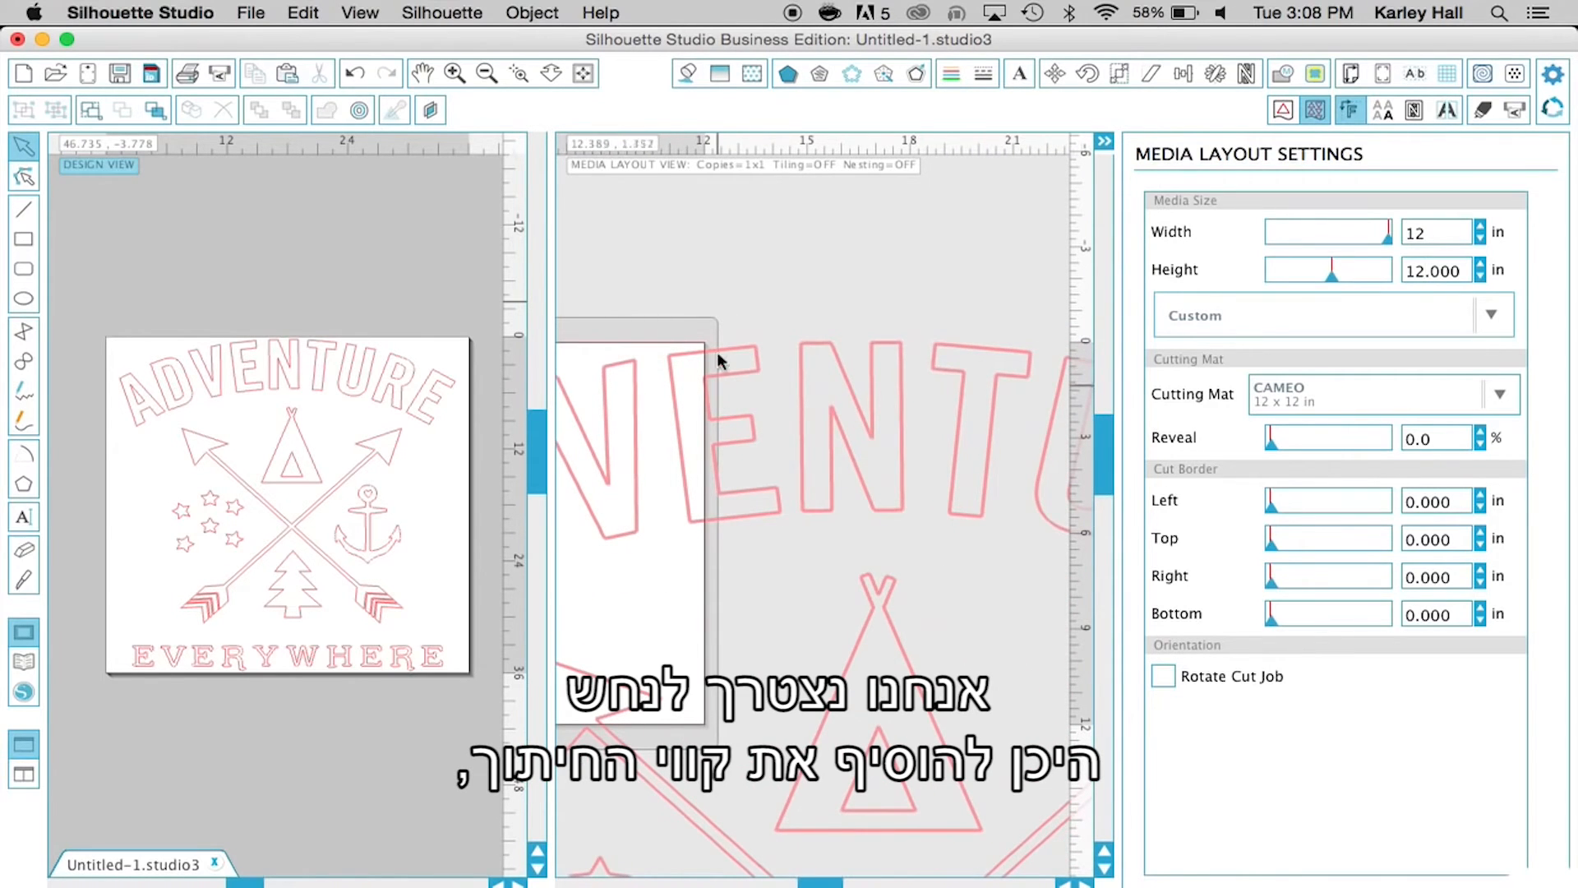
scroll(817, 414, right, 2)
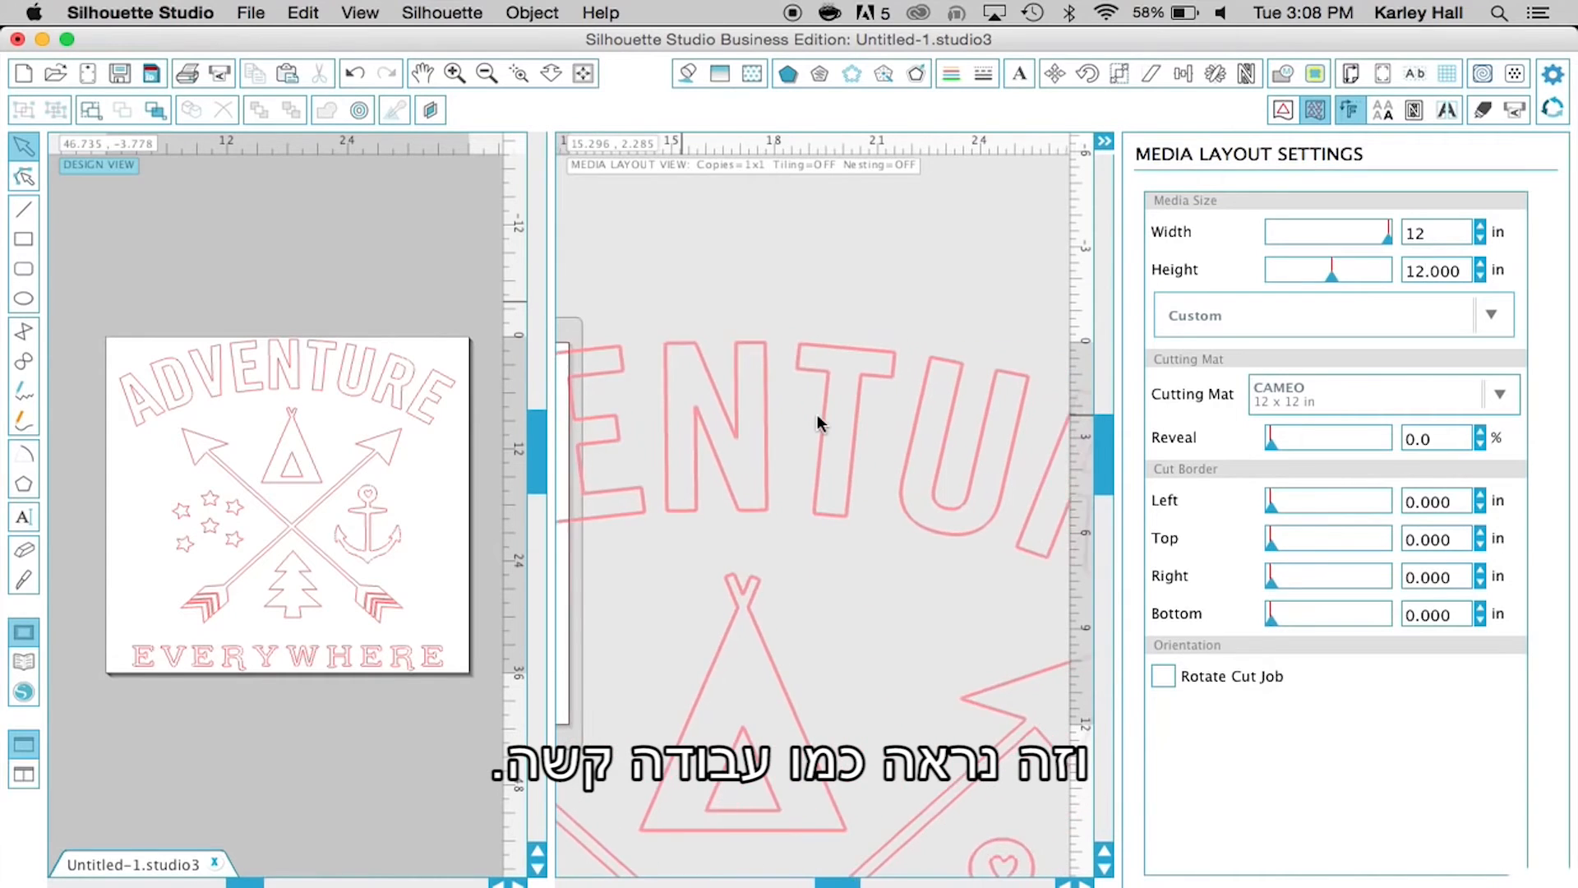
scroll(817, 418, left, 1)
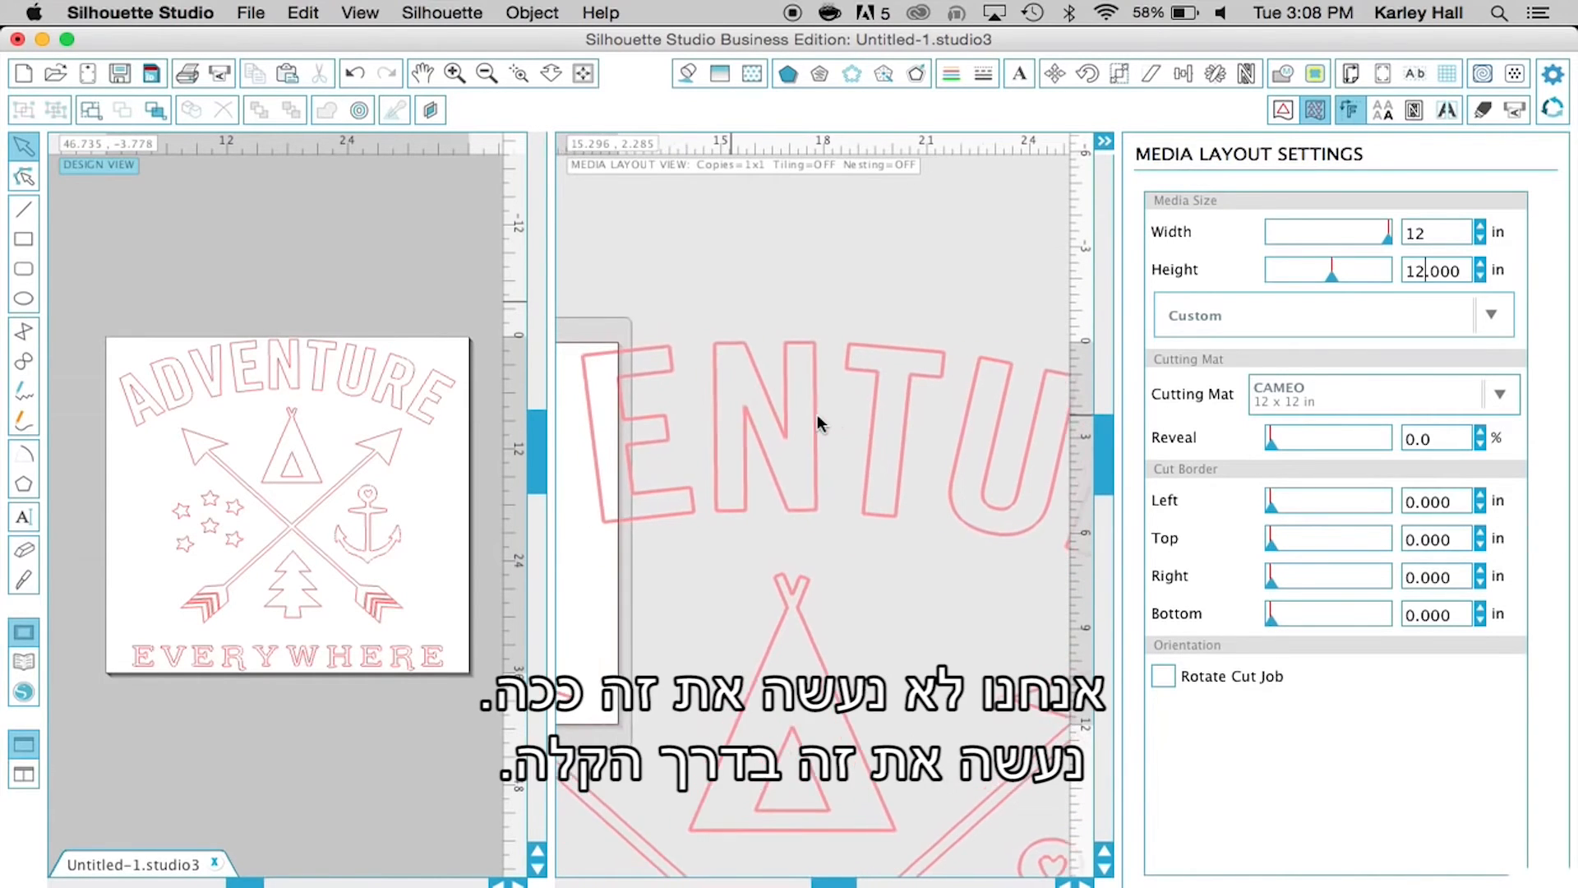
scroll(817, 422, left, 2)
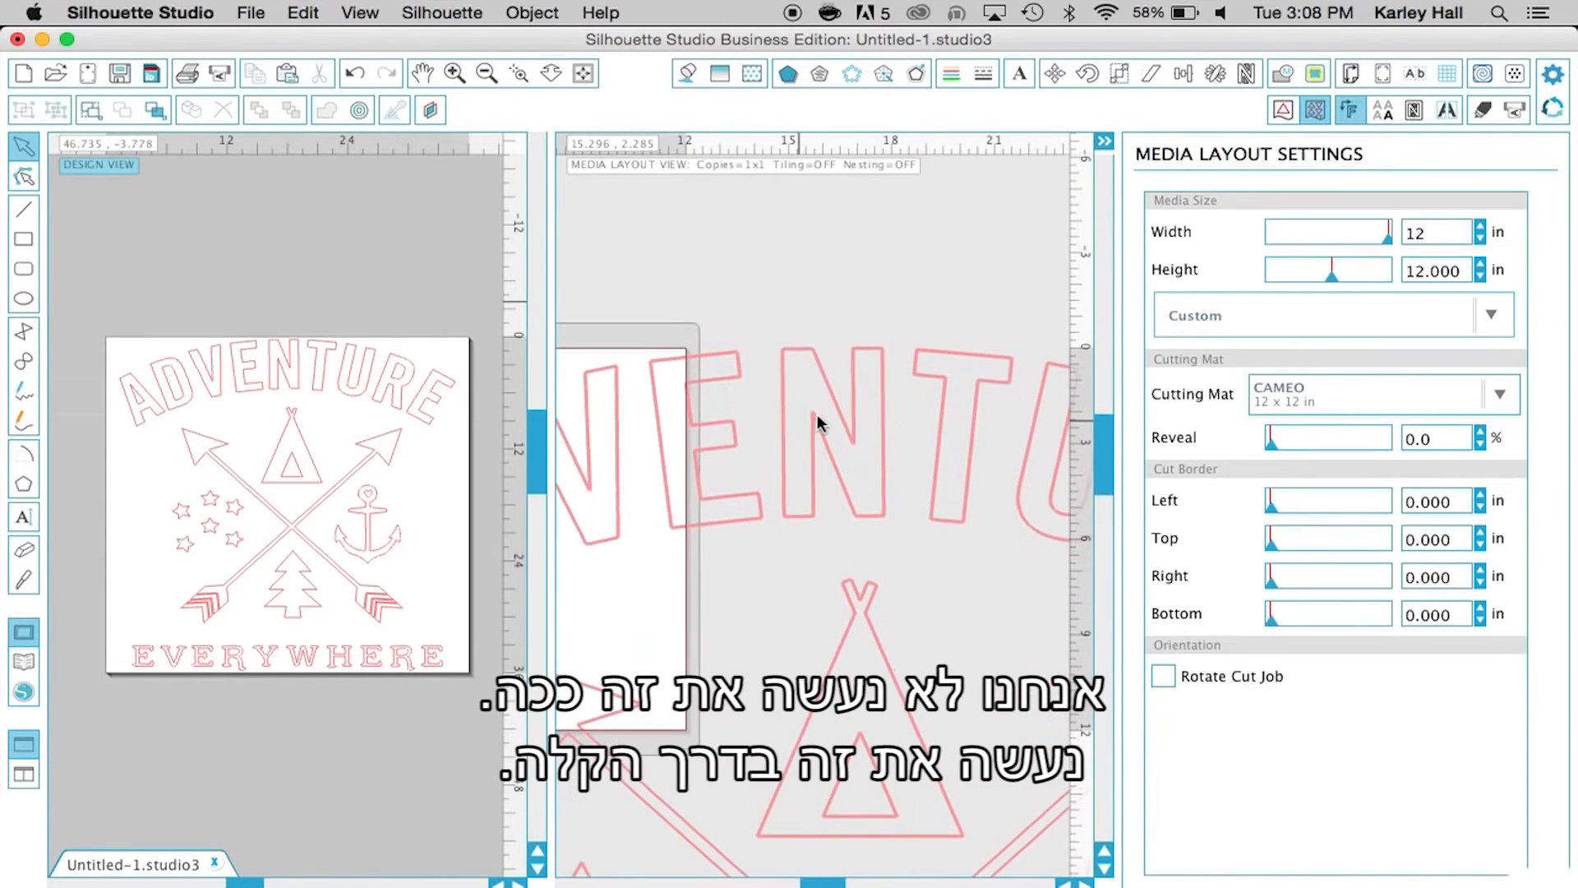
click(1449, 115)
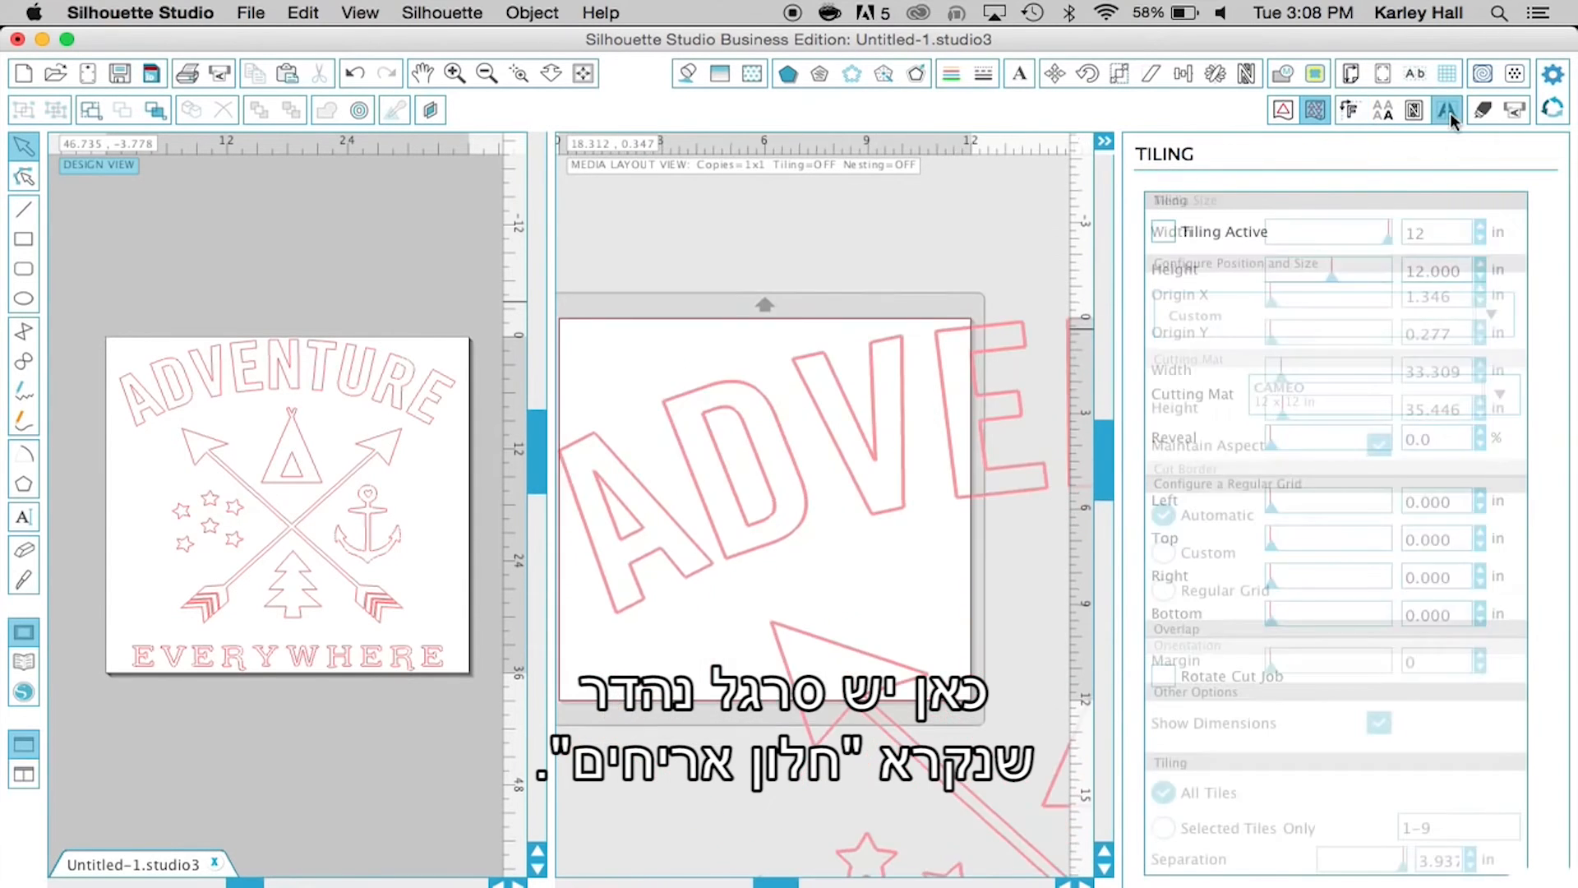
click(1189, 234)
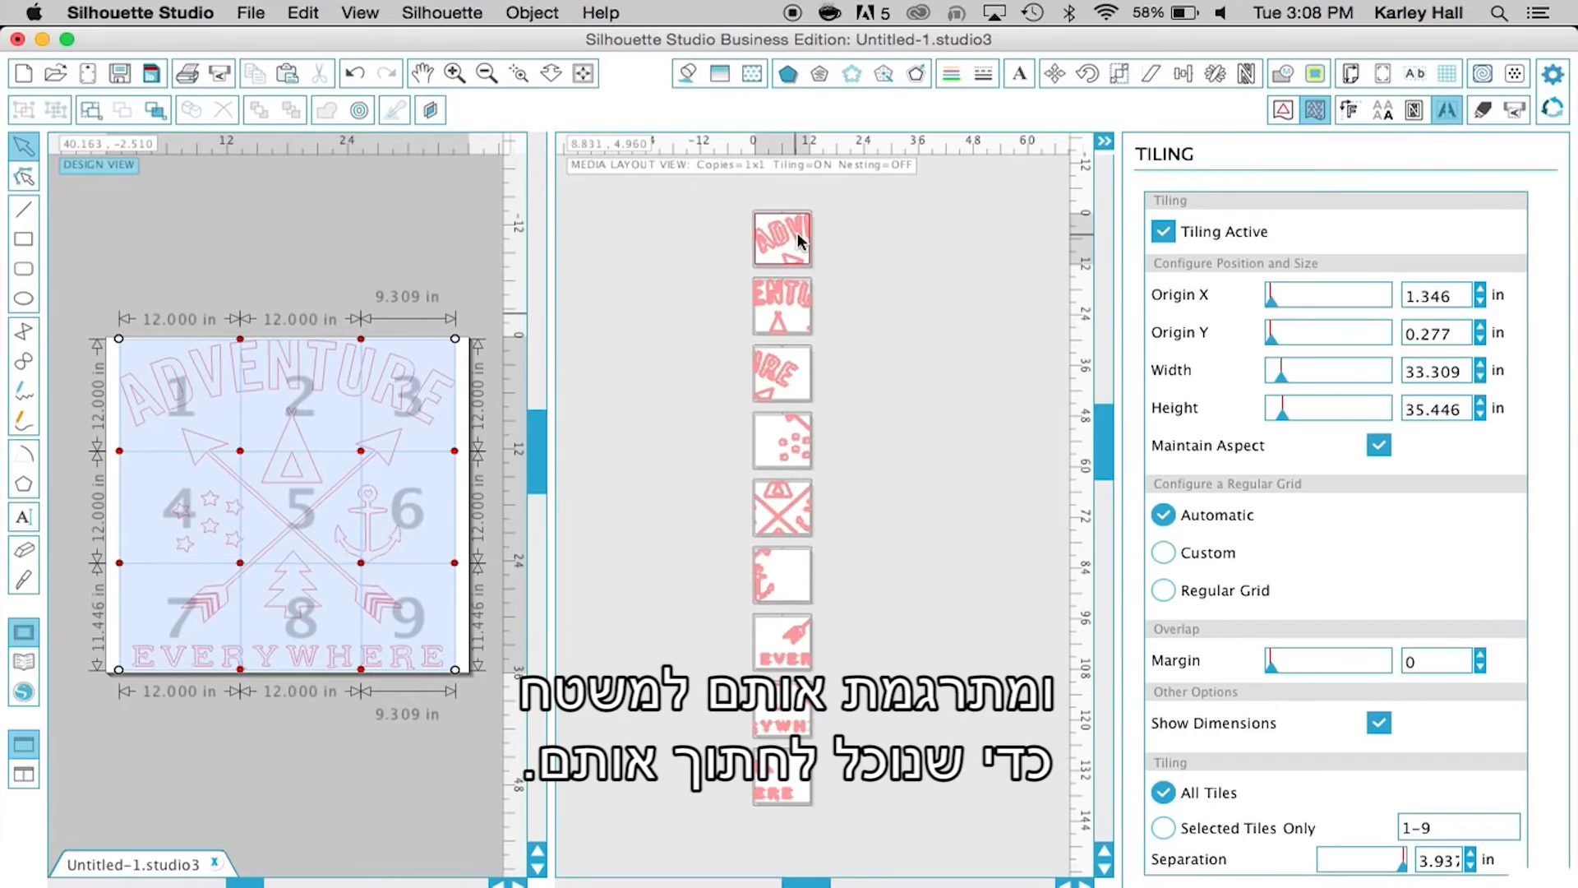
- Examine the numbered tile grid over the word art up close in the design view
scroll(884, 233, up, 2)
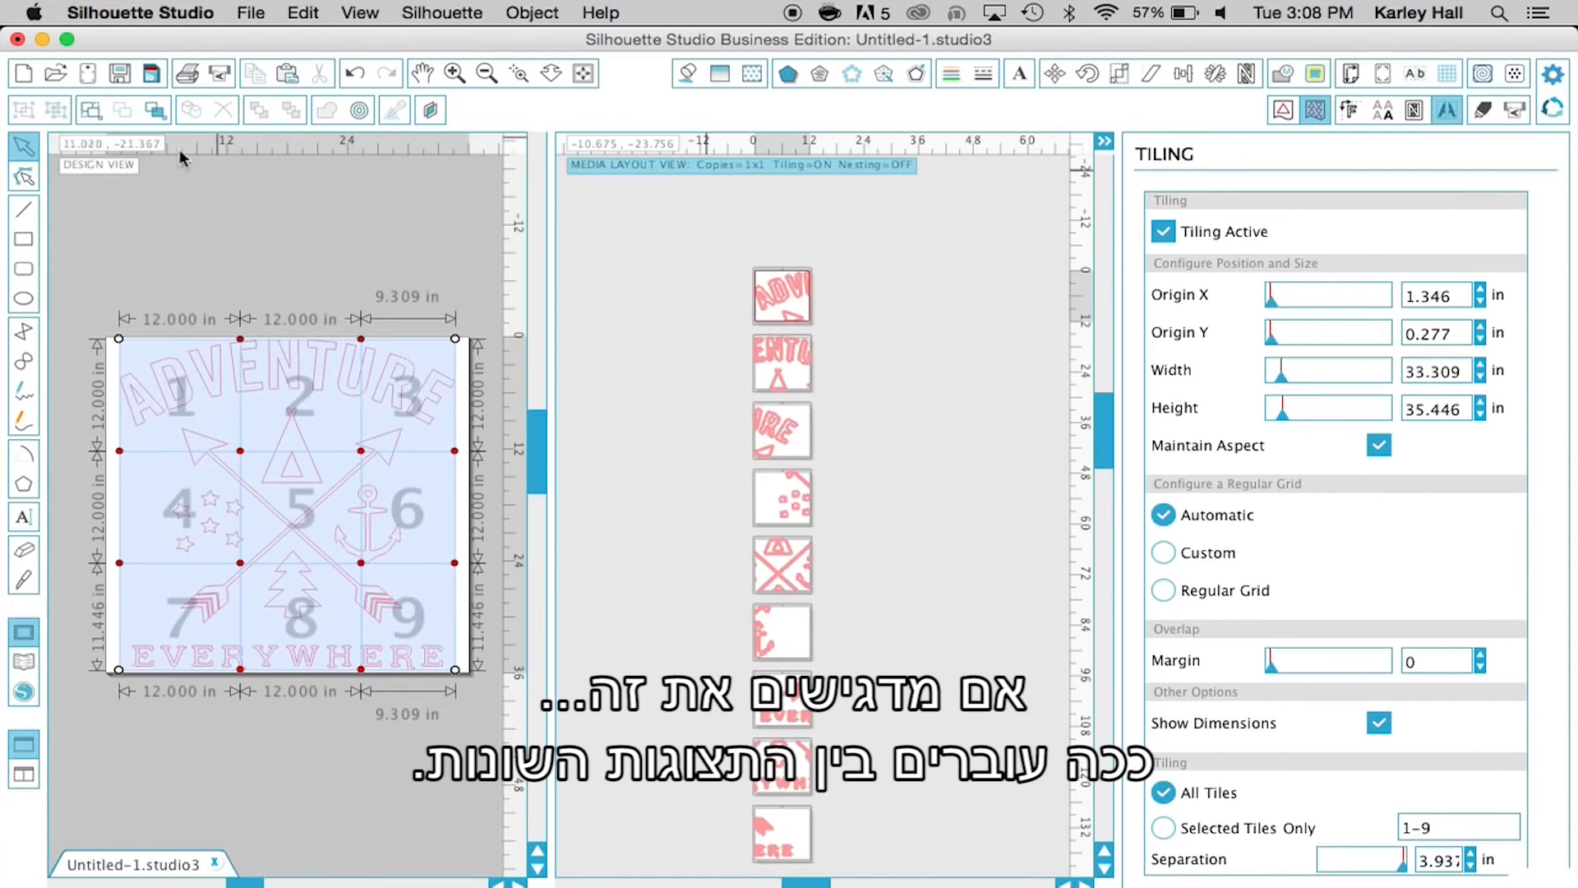
click(465, 74)
scroll(405, 236, up, 1)
scroll(375, 305, down, 1)
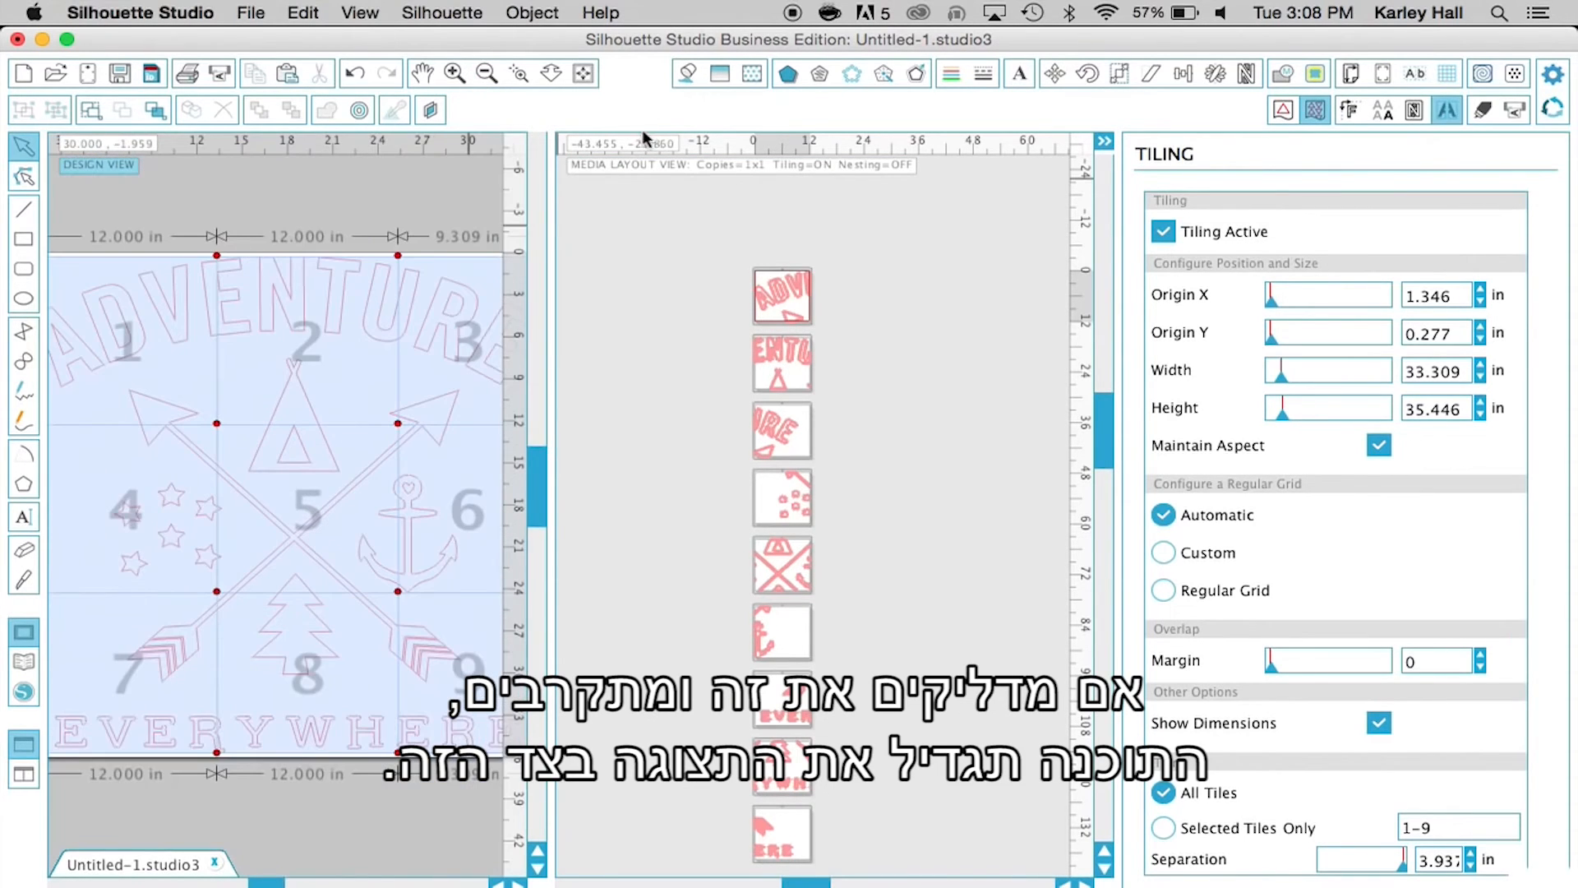
- Examine up close how the word art is divided over the individual tiles in the media layout view
click(637, 164)
click(458, 74)
click(458, 74)
click(458, 73)
click(488, 75)
click(487, 75)
scroll(734, 363, up, 2)
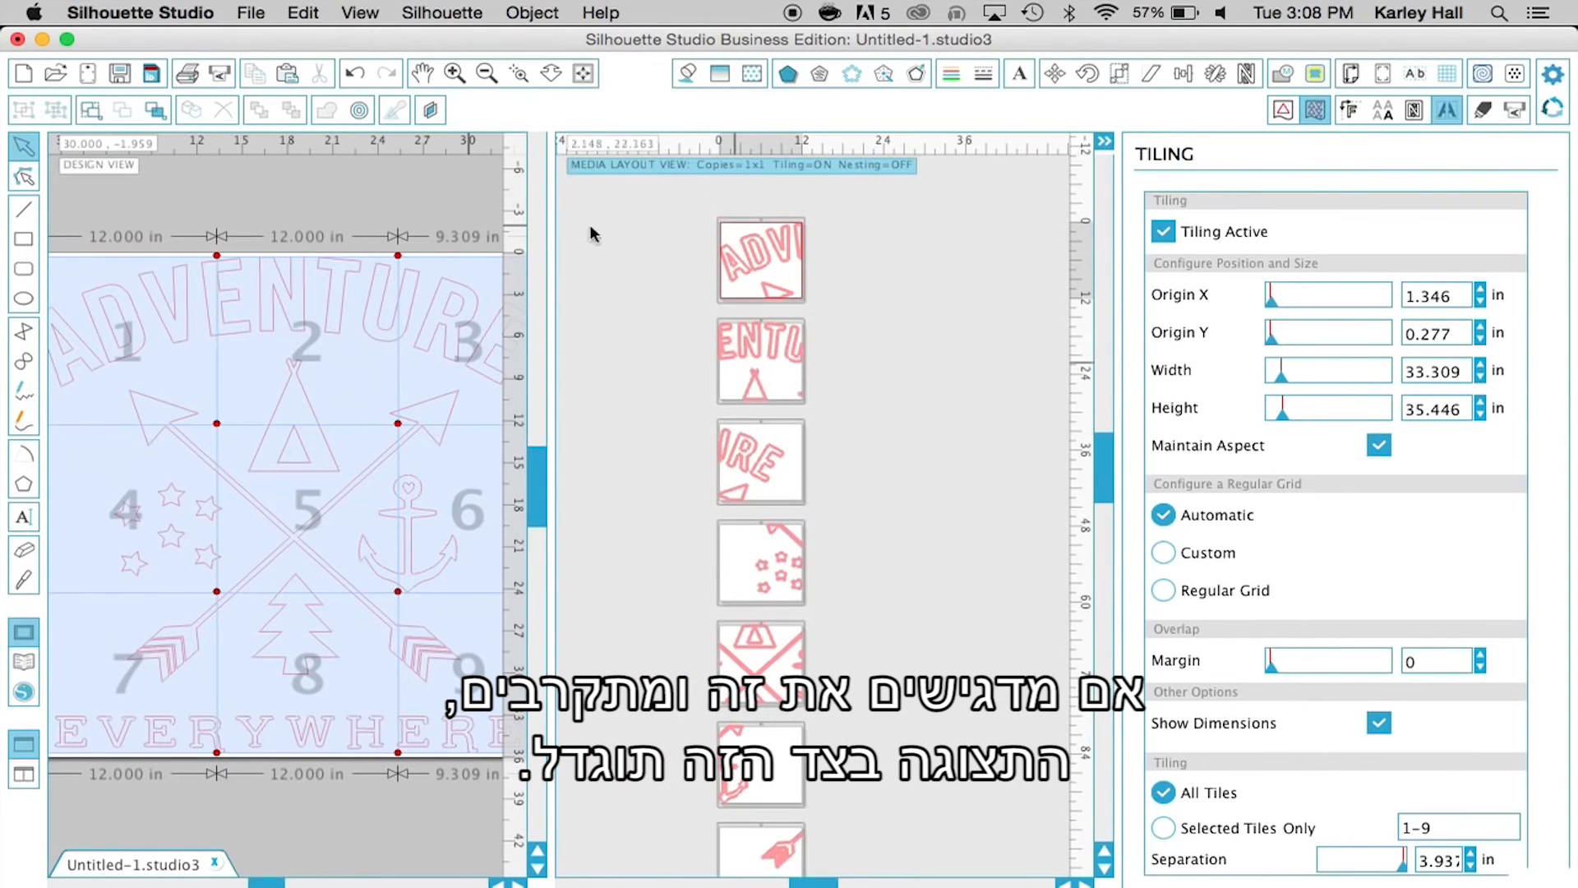
click(453, 74)
click(454, 74)
click(453, 74)
click(453, 75)
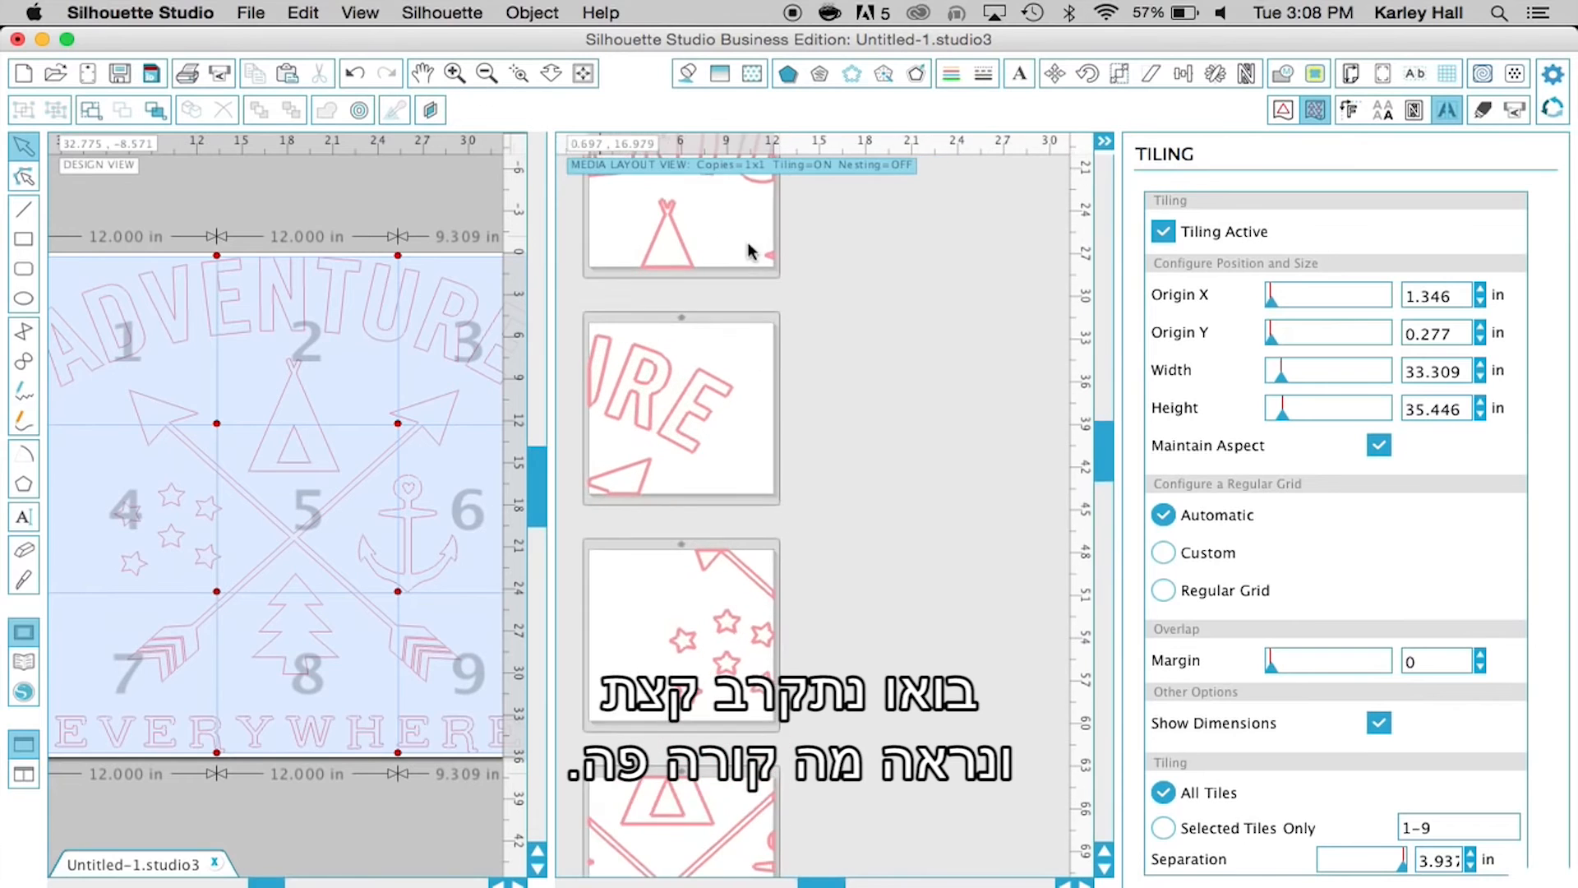
scroll(749, 249, left, 3)
scroll(748, 249, up, 2)
scroll(749, 249, up, 5)
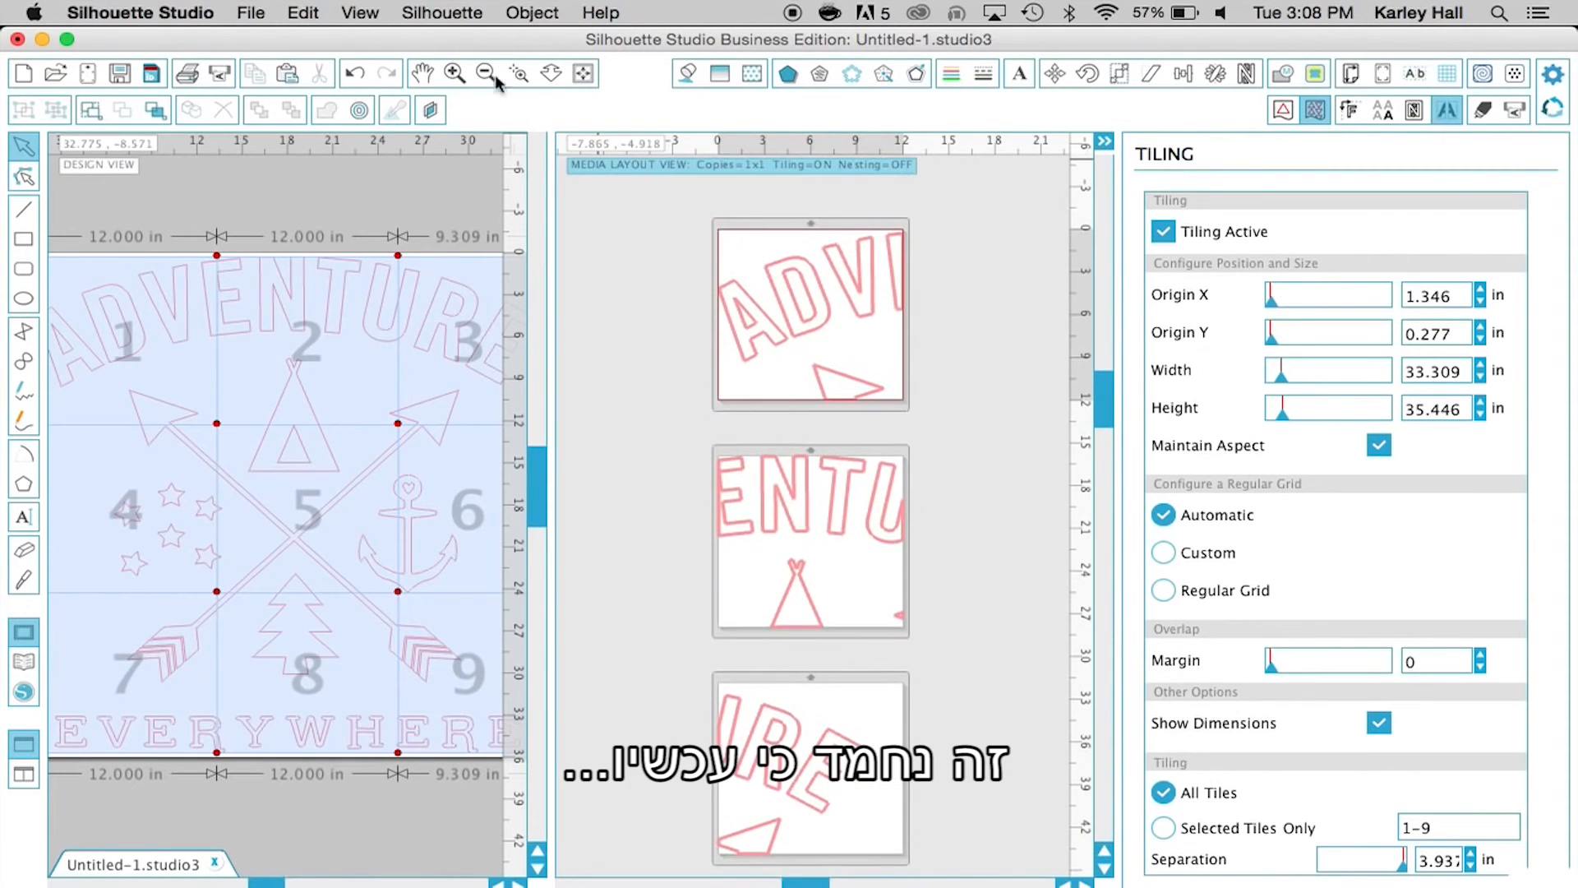
click(460, 74)
click(462, 72)
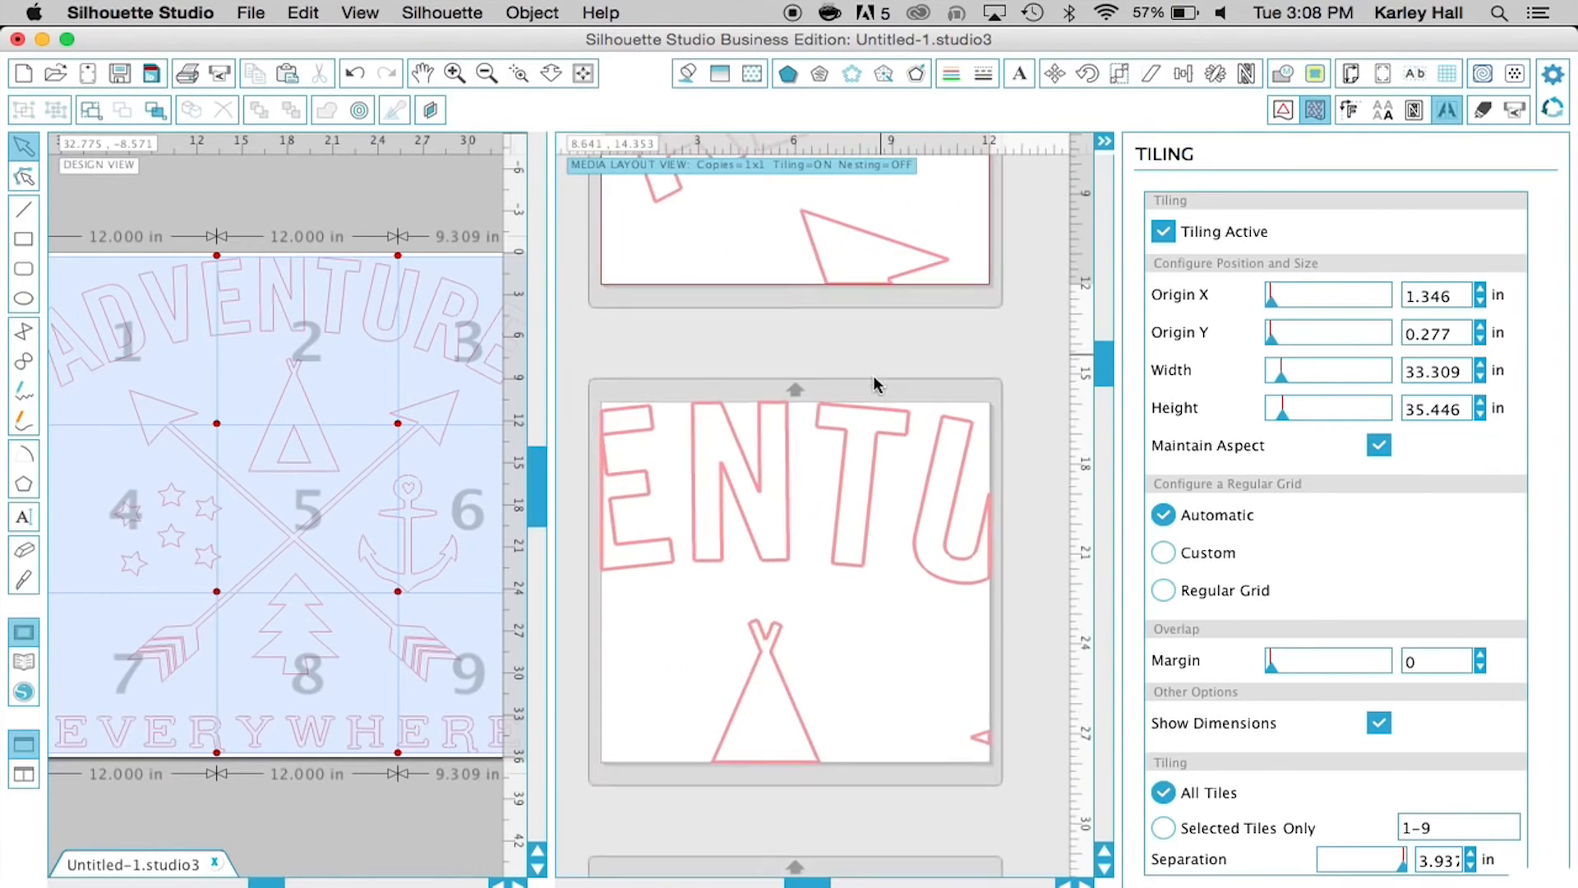
scroll(874, 376, up, 5)
scroll(875, 382, up, 2)
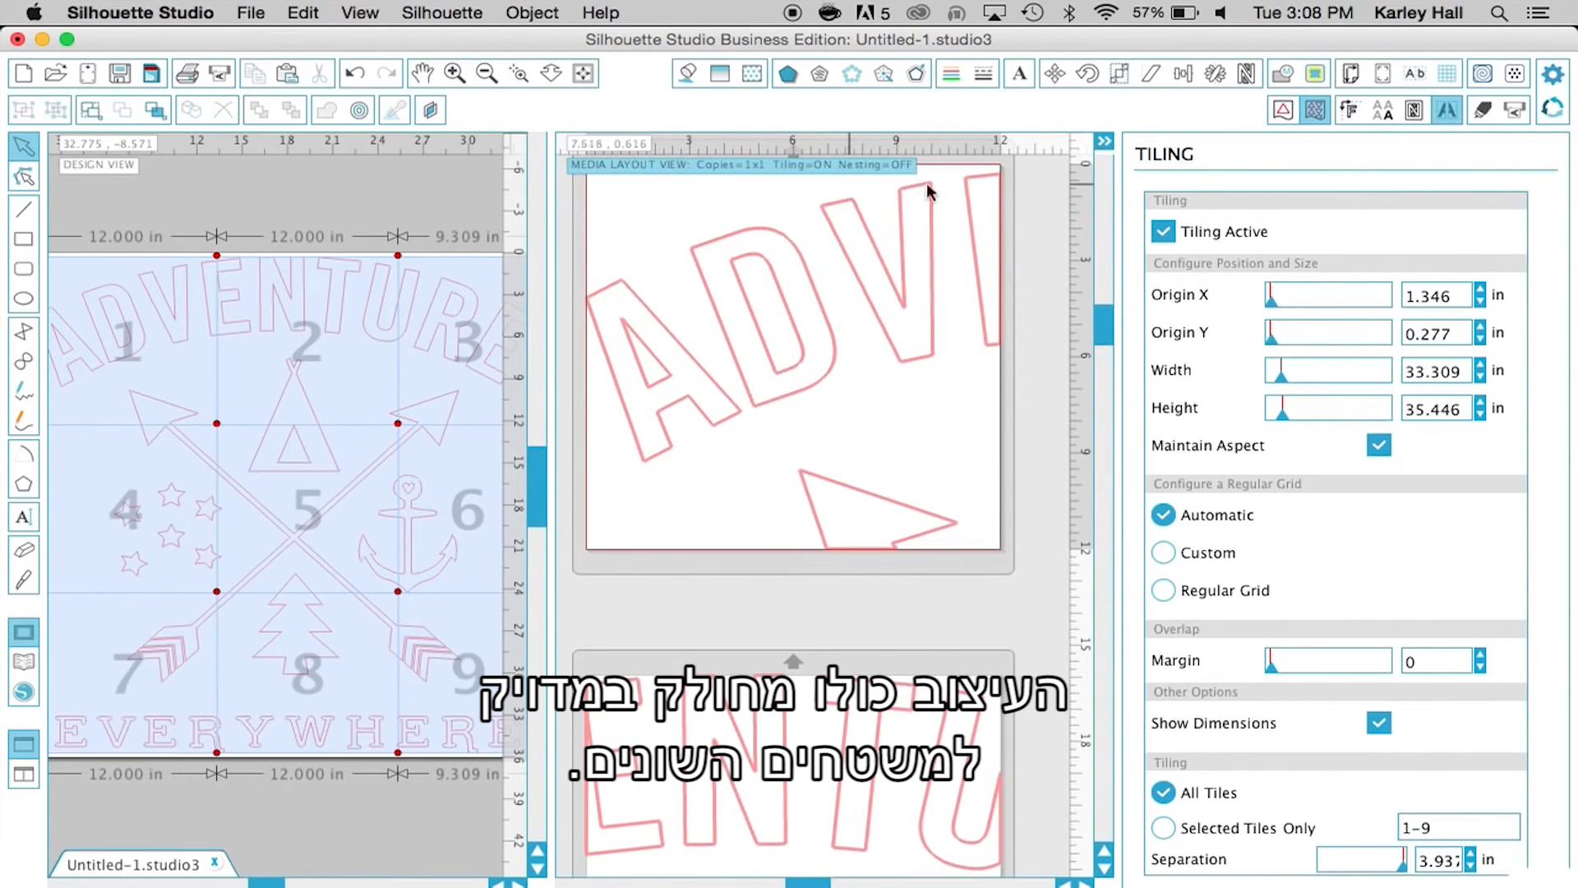
- Examine up close in the media layout view how the letters and arrow are cut off at the tile edges
click(454, 74)
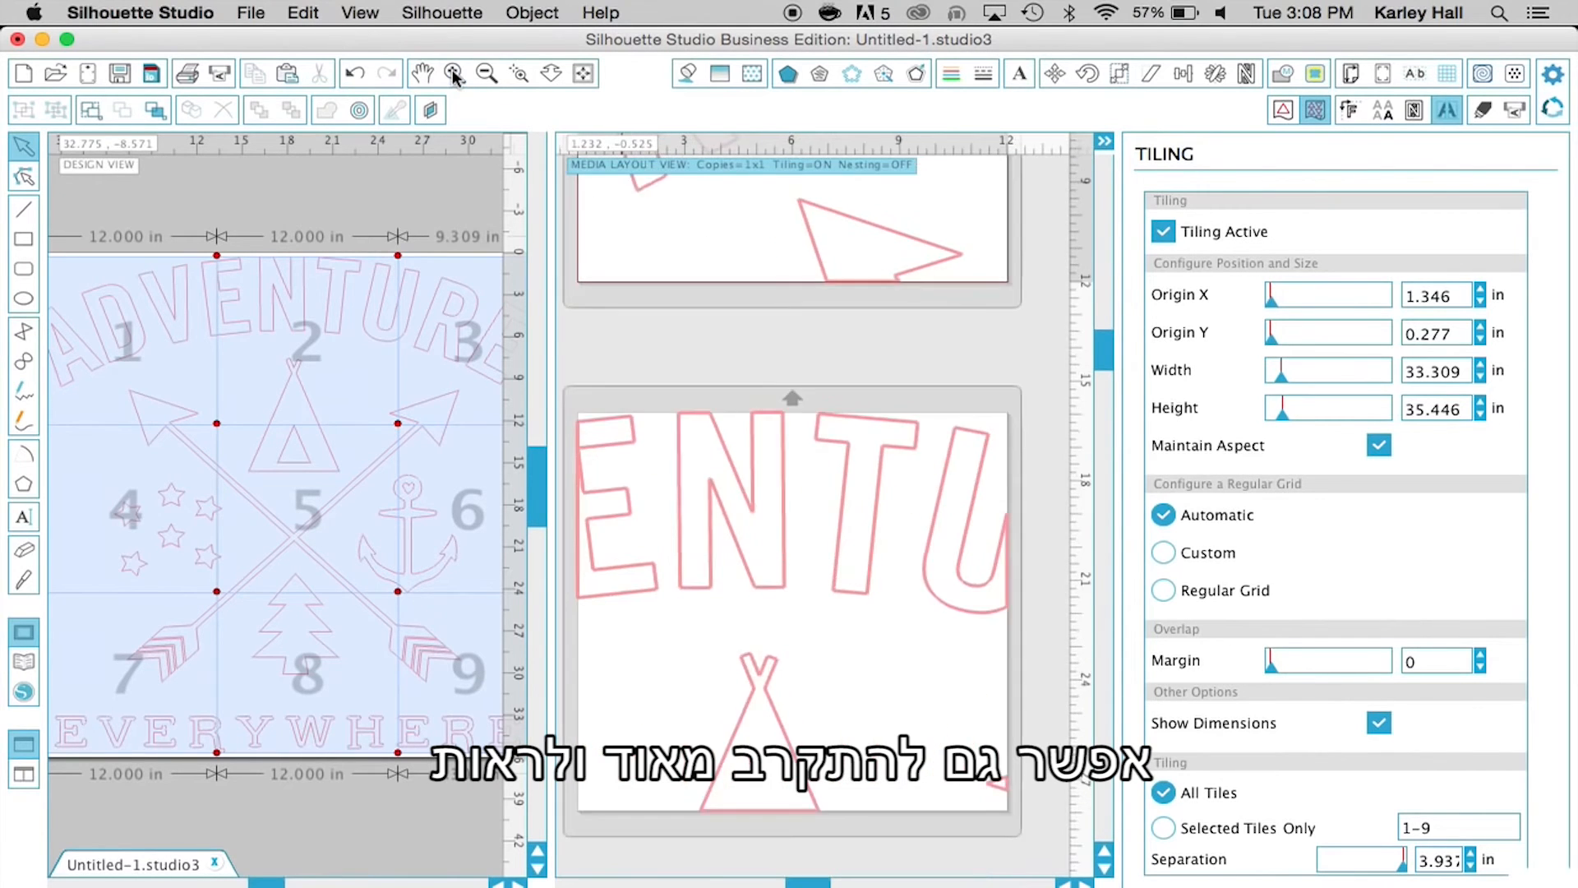
click(454, 74)
scroll(845, 626, up, 5)
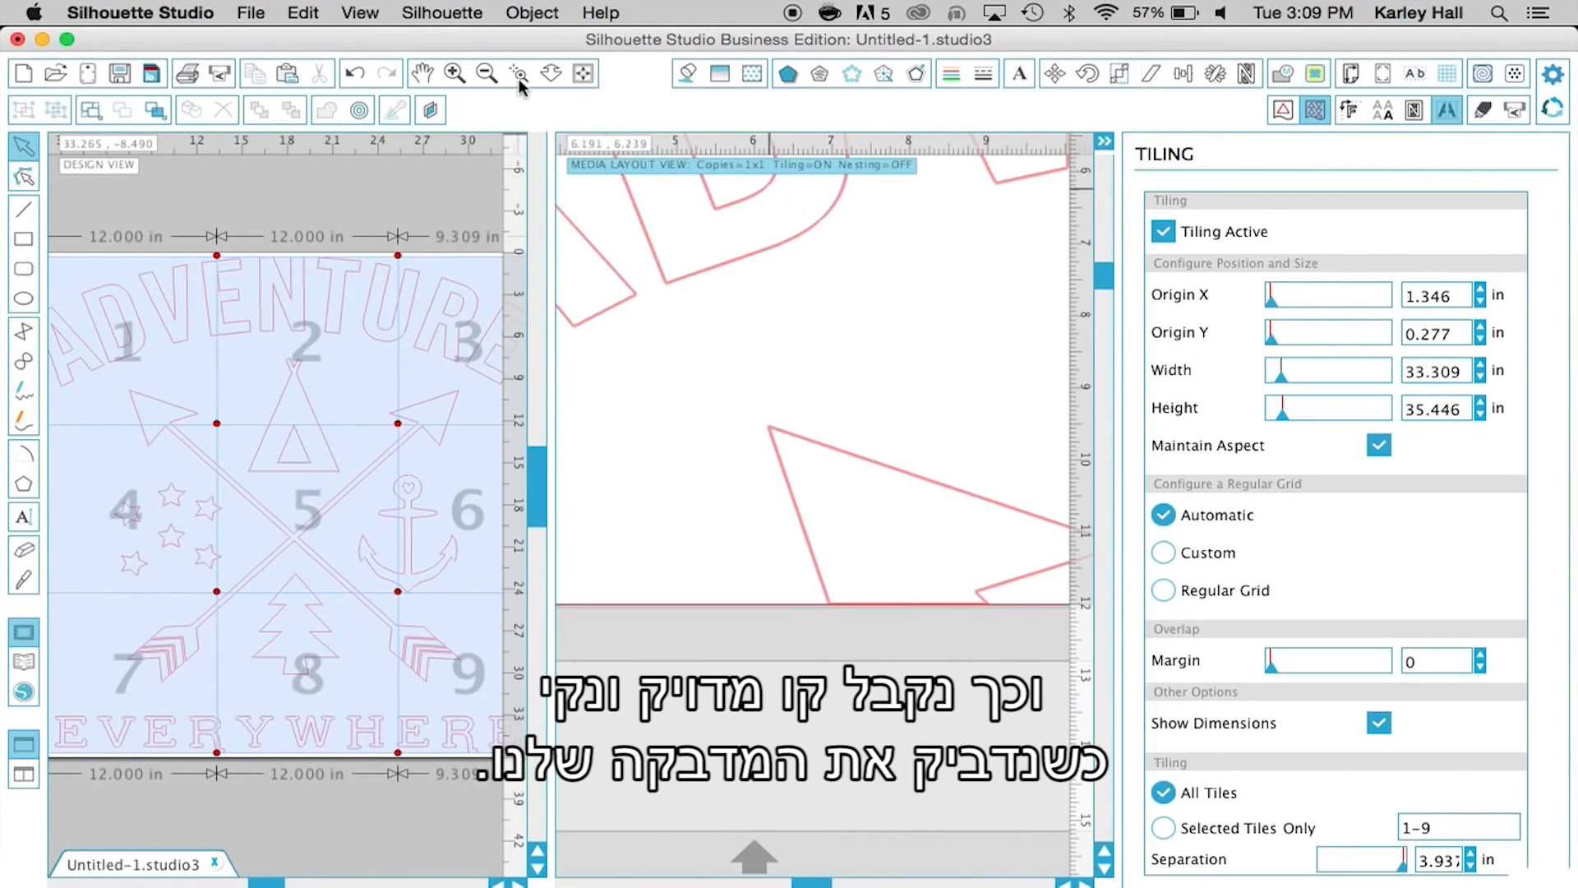
click(486, 73)
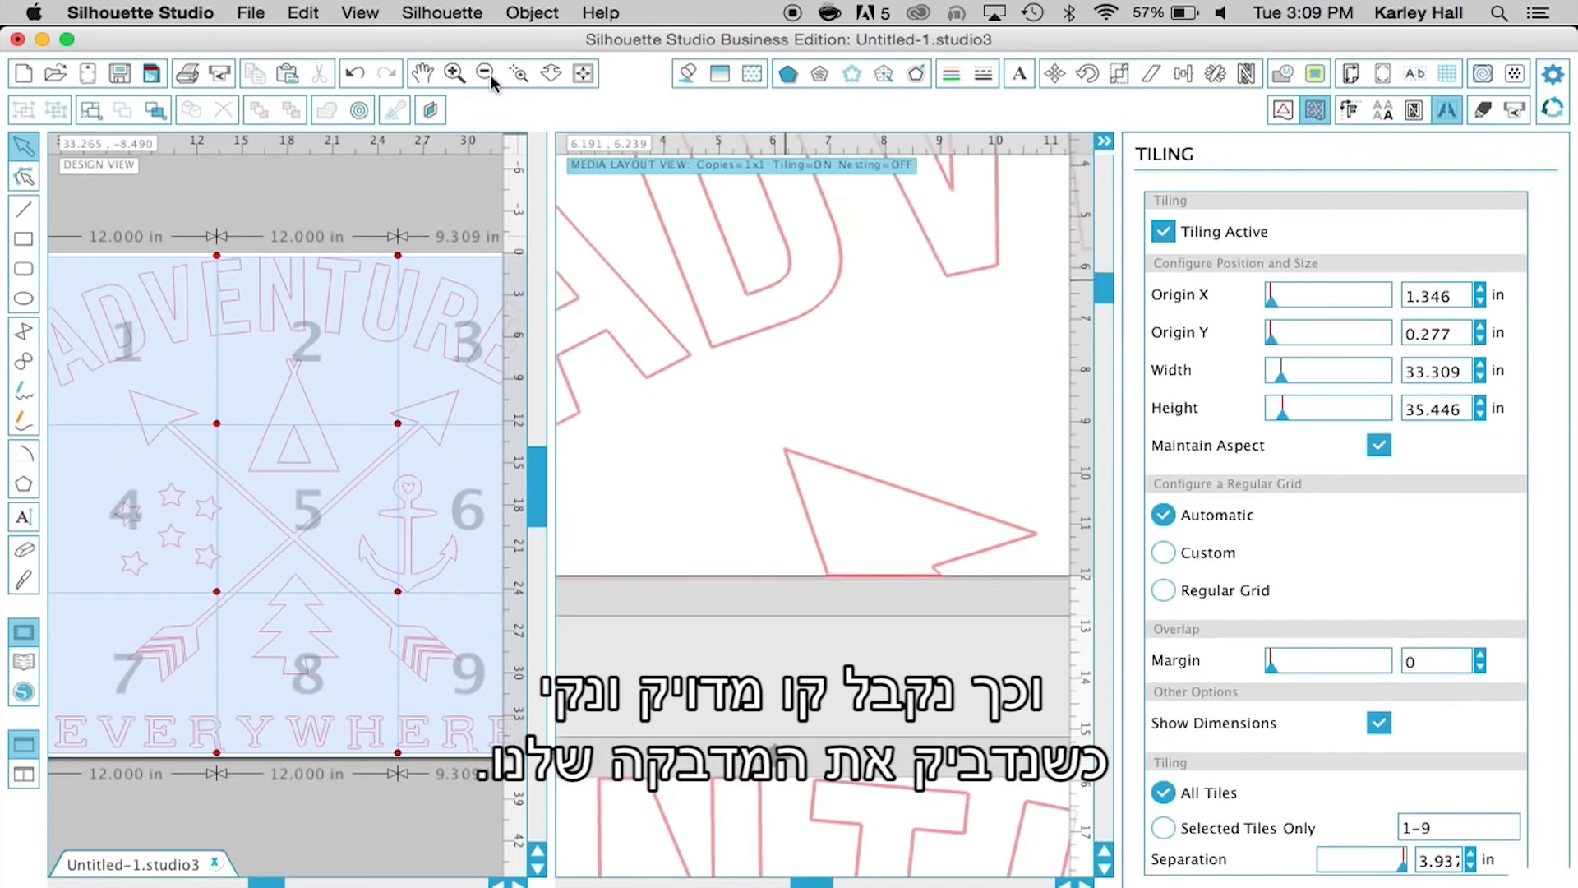
click(485, 73)
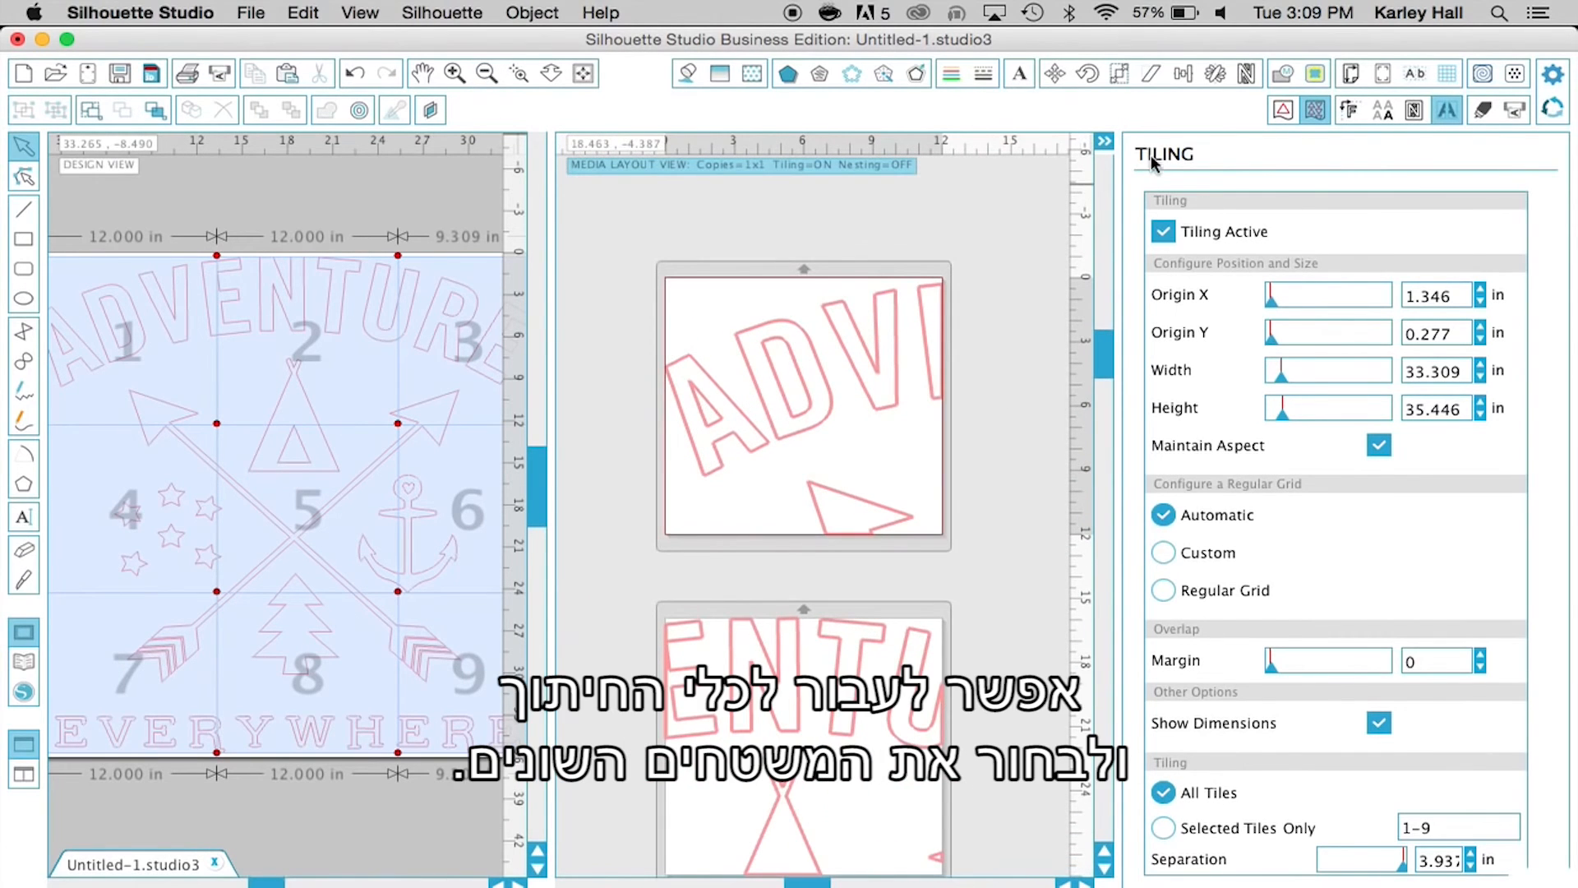
- Open the cut settings and review the blade, speed and thickness settings for the Vinyl material
click(1515, 111)
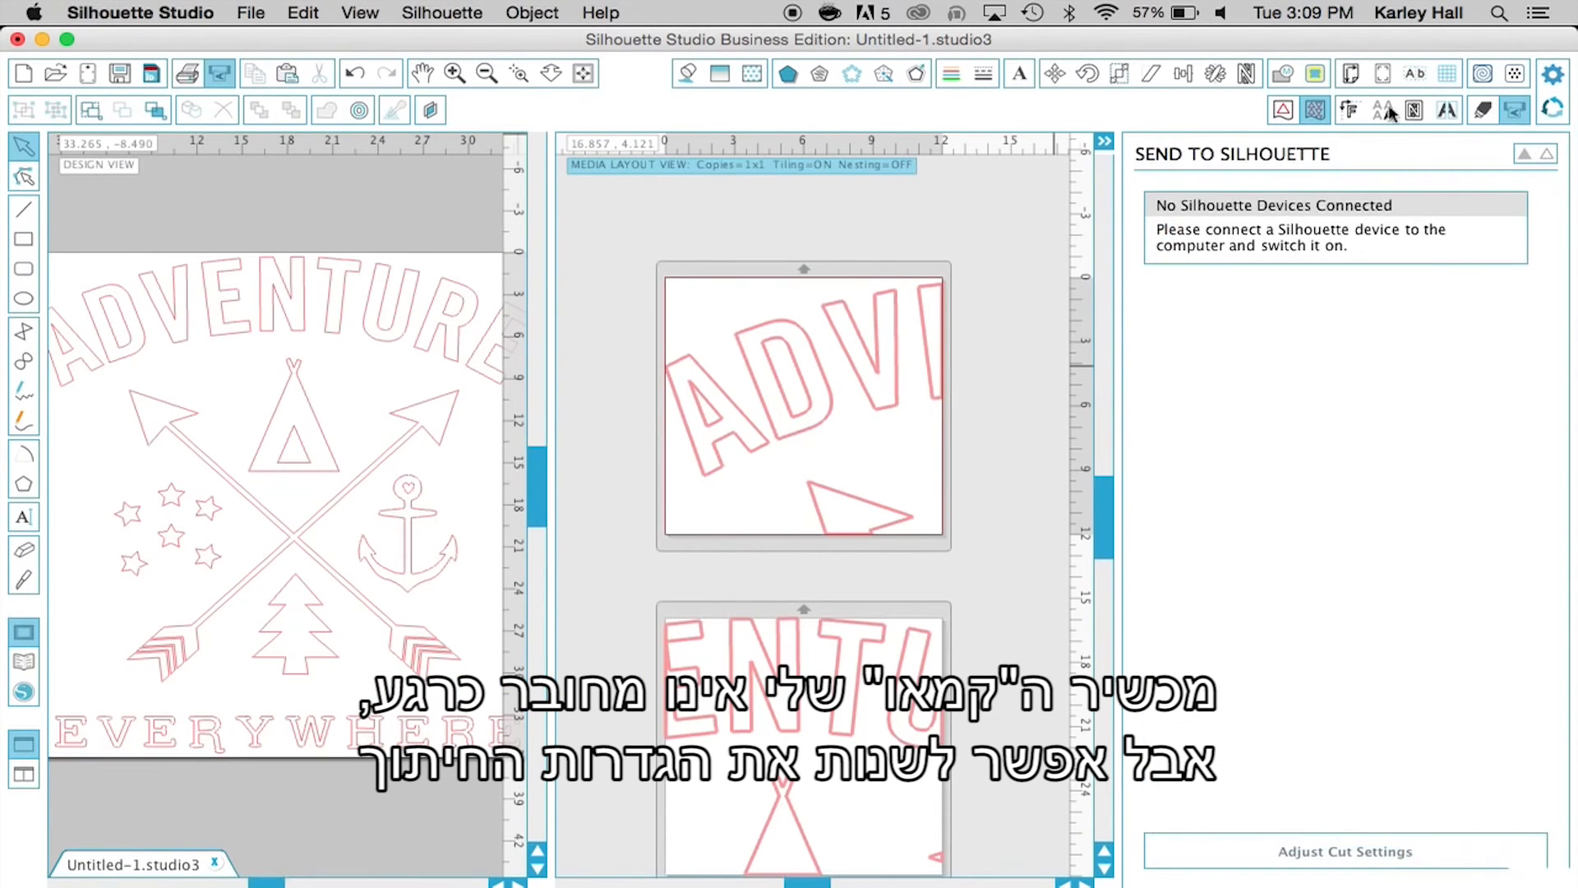
click(1299, 853)
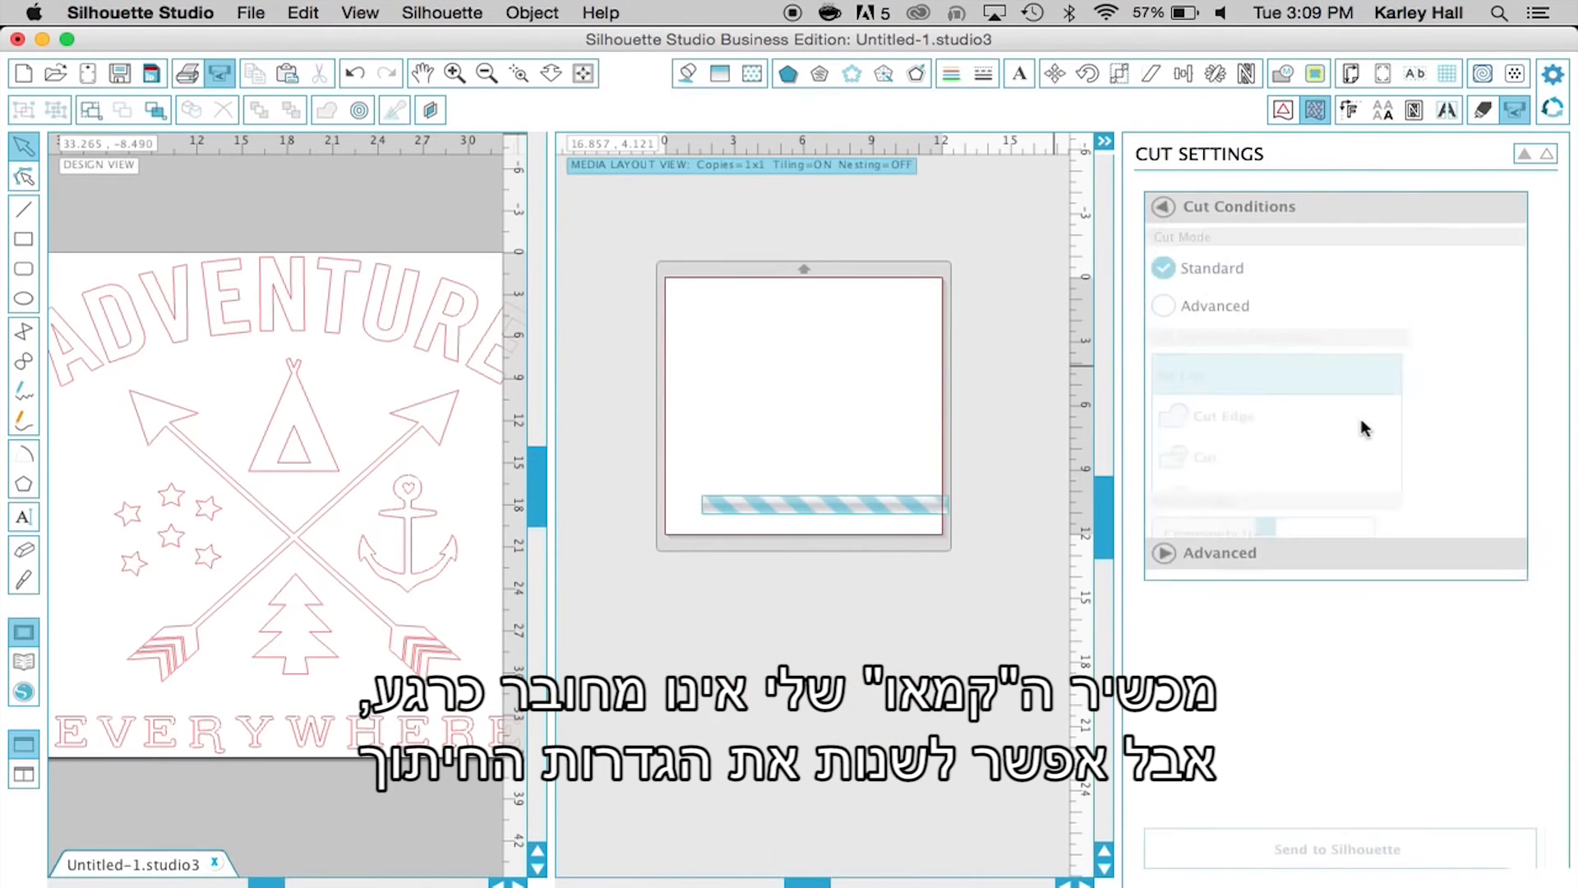
click(1272, 678)
drag(1537, 237, 1521, 442)
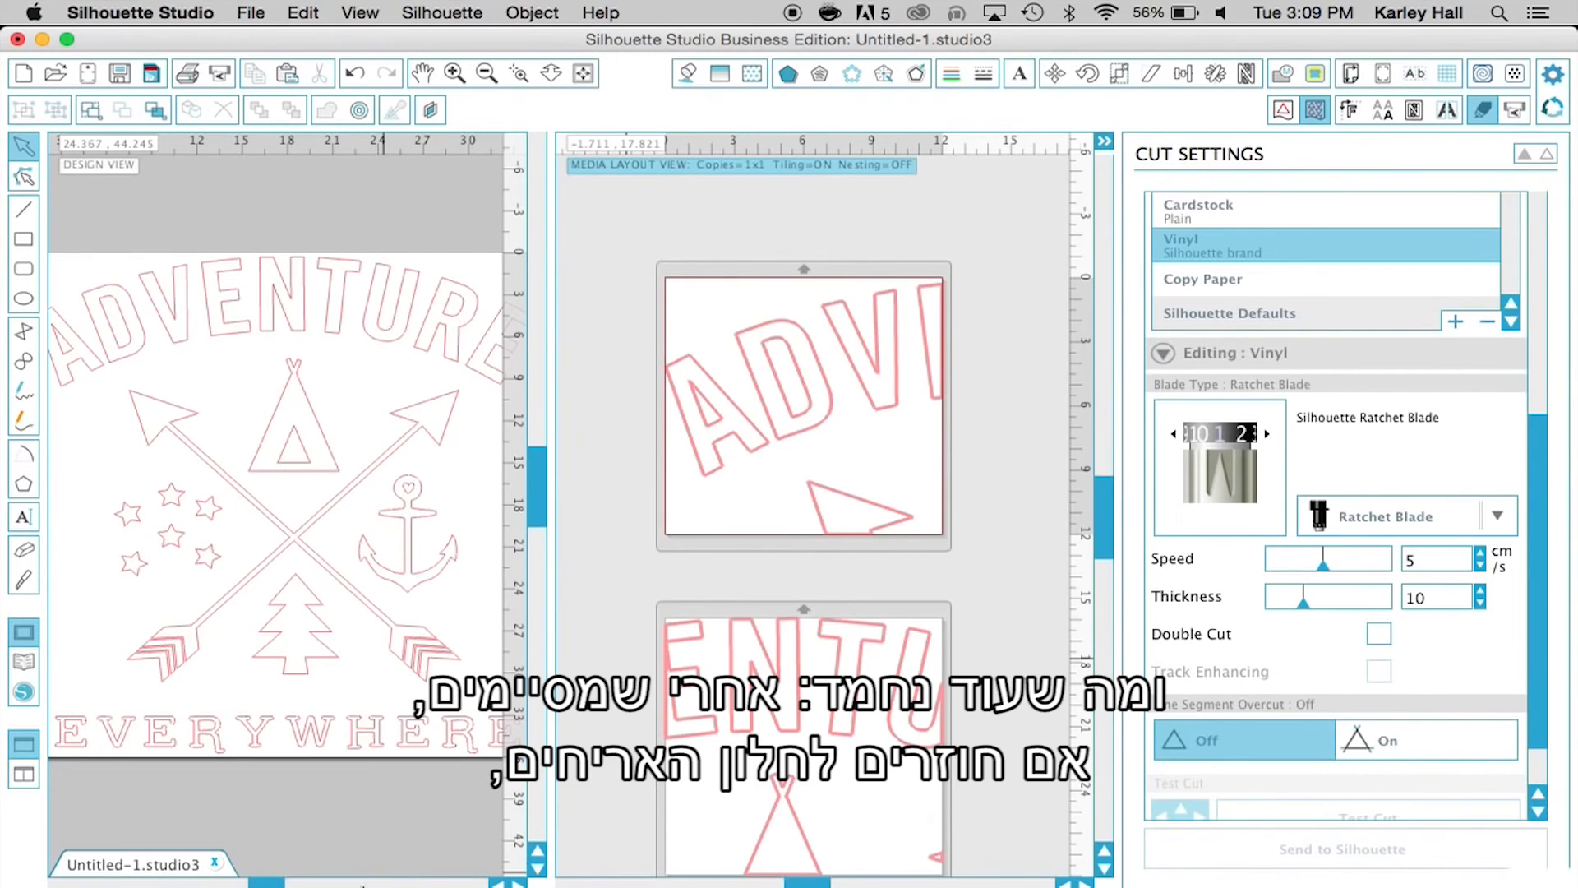
- Return to the tiling settings and exclude tile 1 from cutting, keeping tiles 2-9 selected
drag(270, 883, 236, 883)
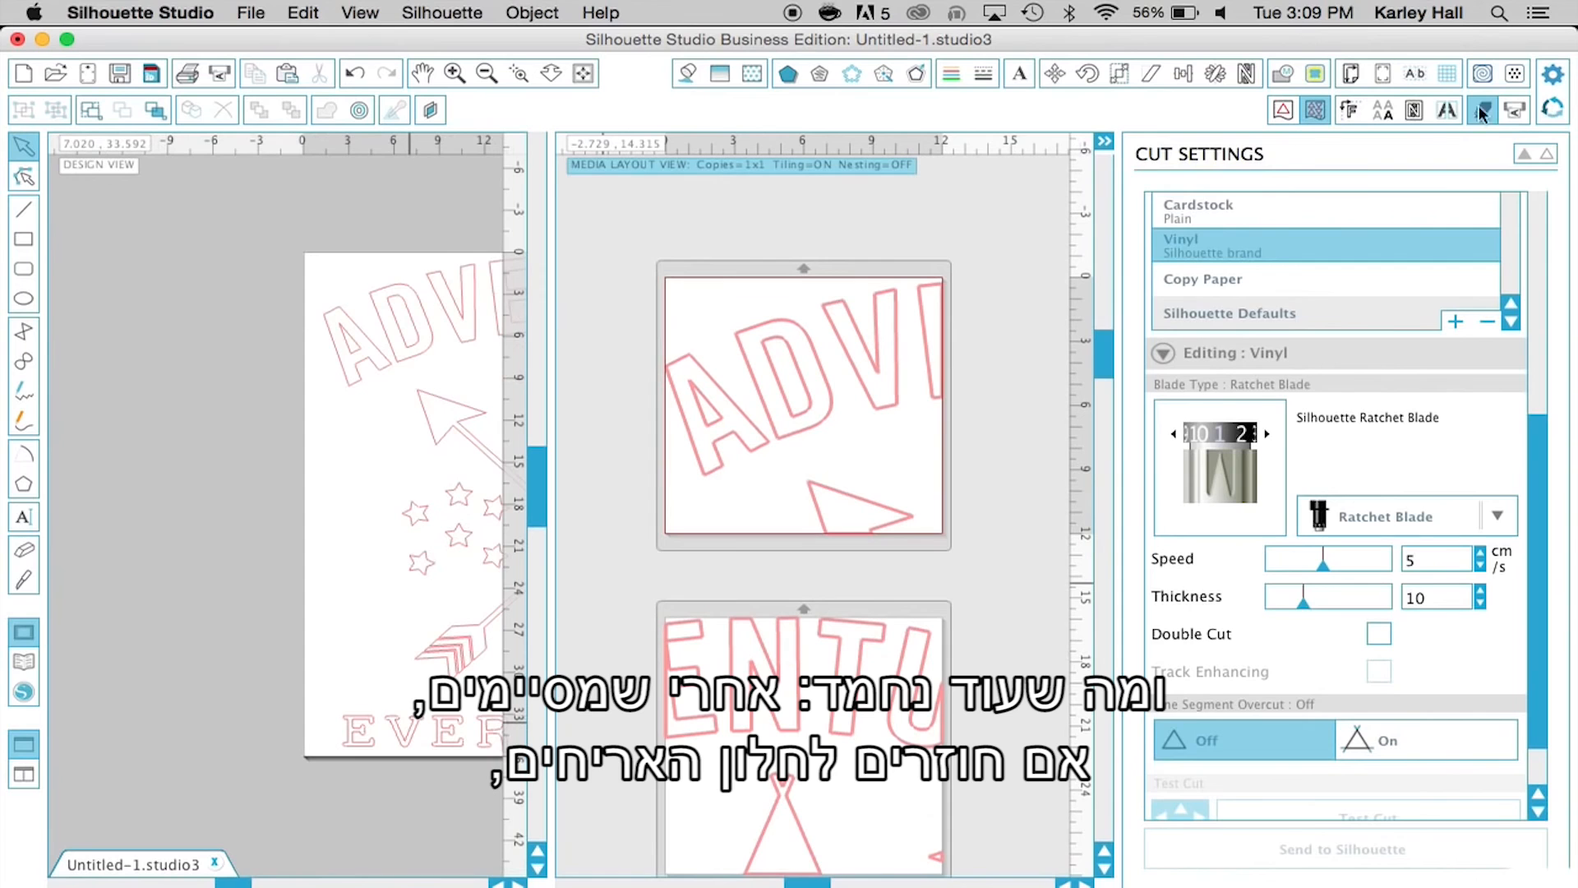
click(1446, 112)
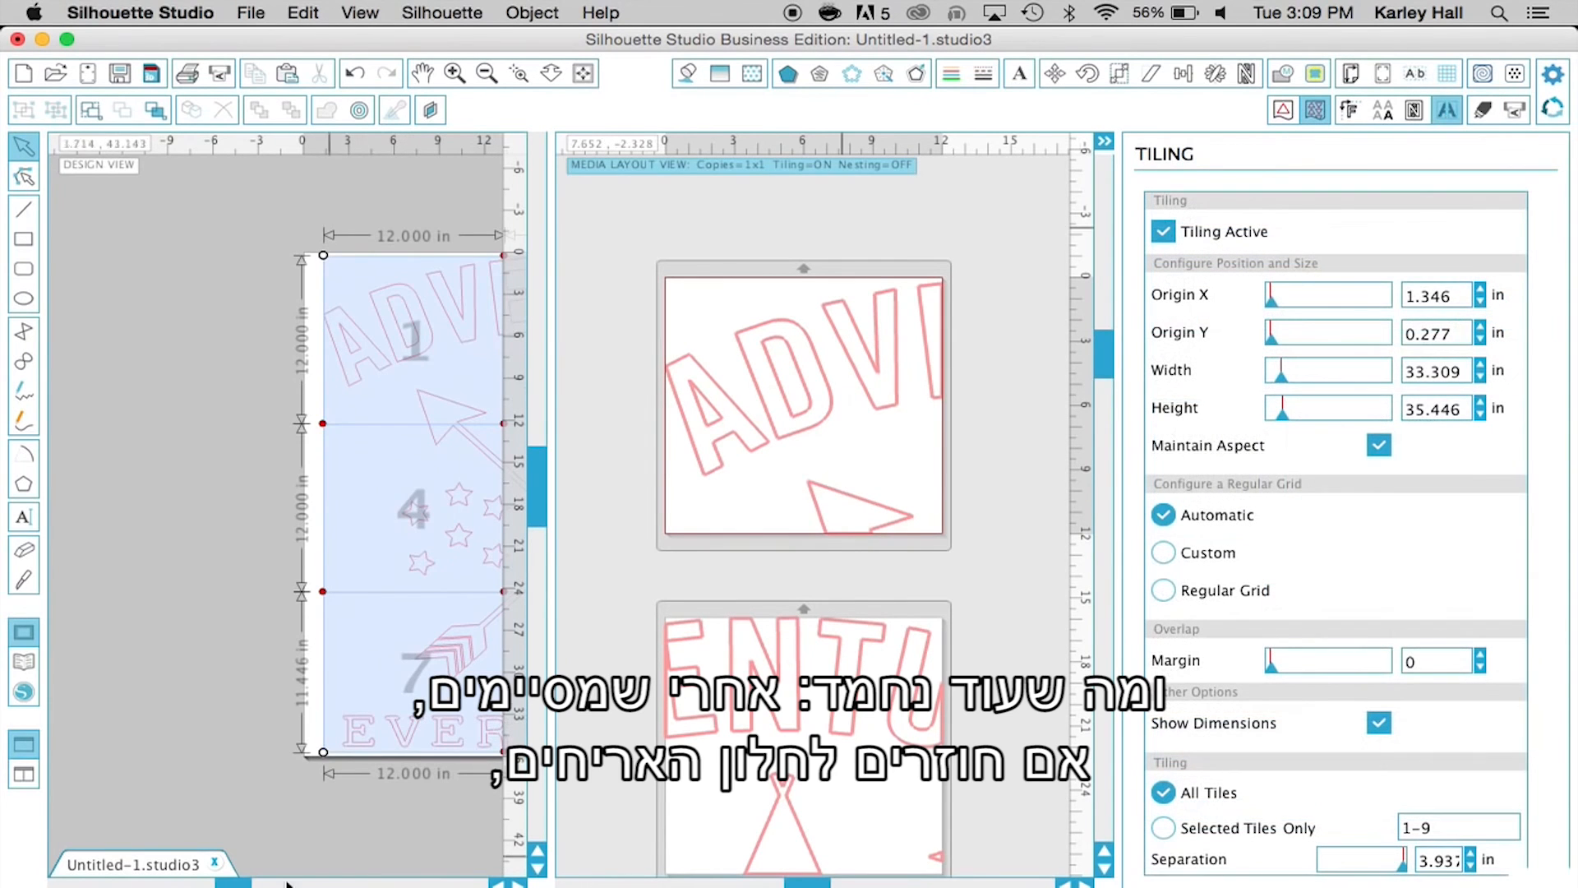
drag(223, 883, 238, 883)
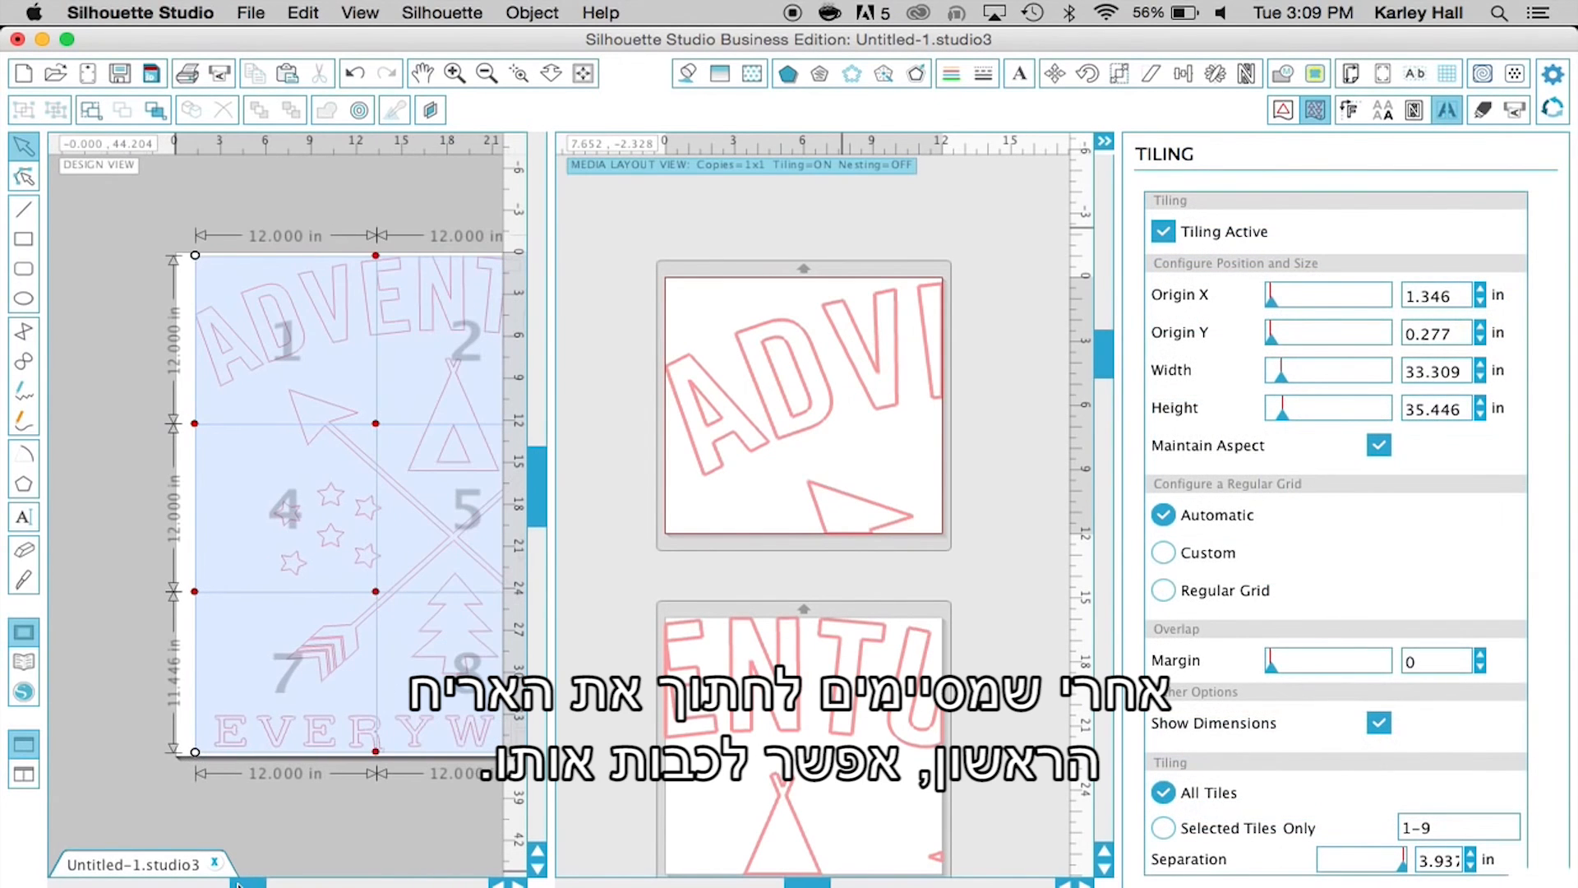
click(278, 368)
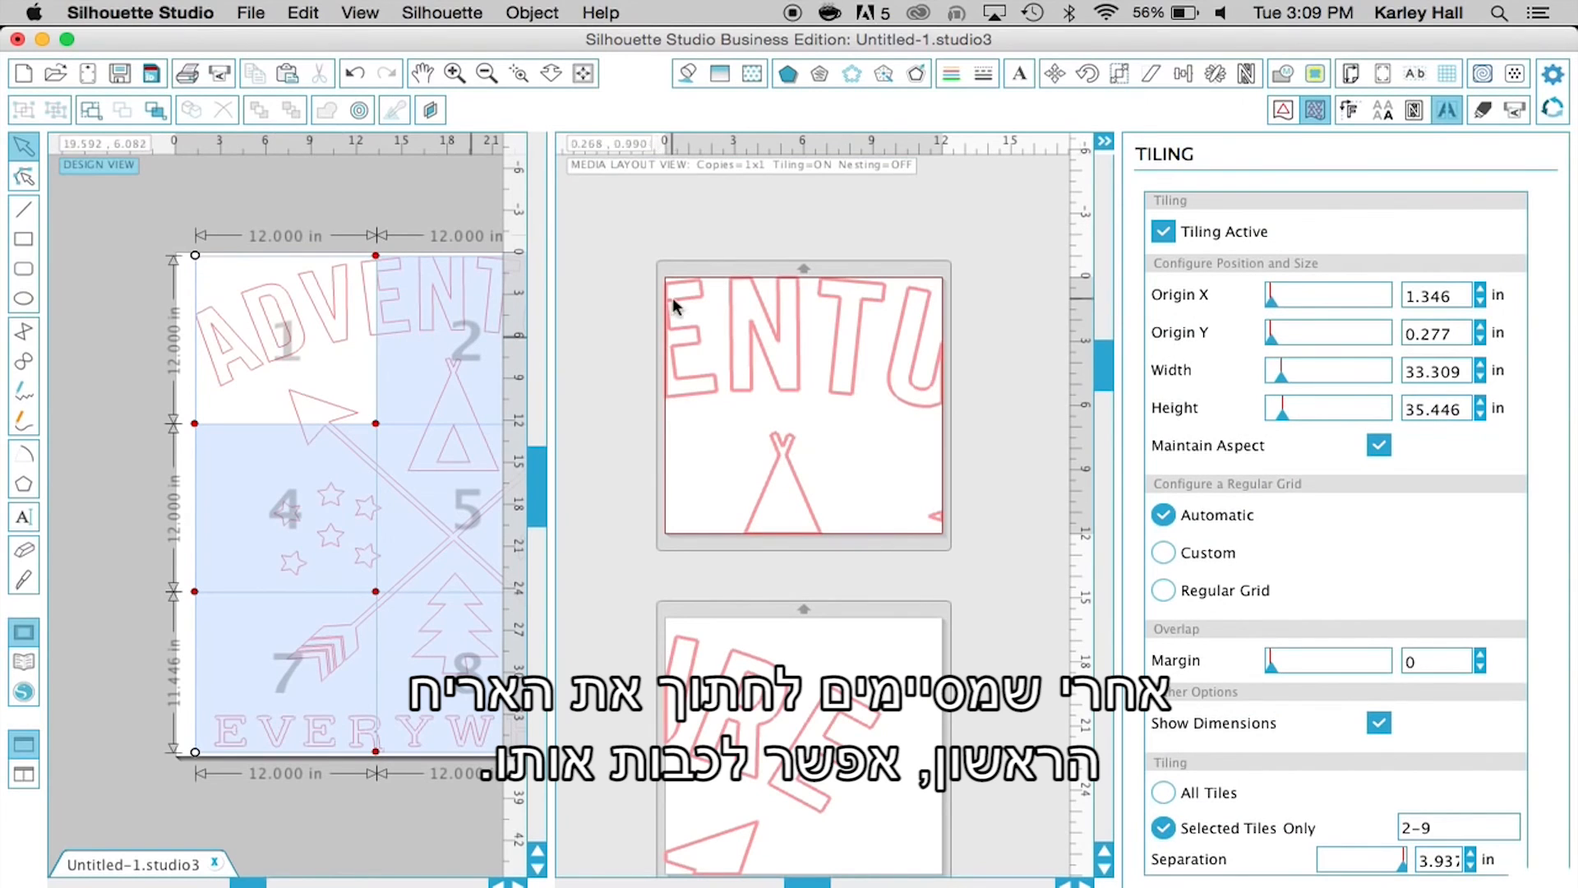
- Exclude tiles 2 to 9 in the design view and reactivate tile 1, making it the only tile to cut
drag(247, 883, 276, 884)
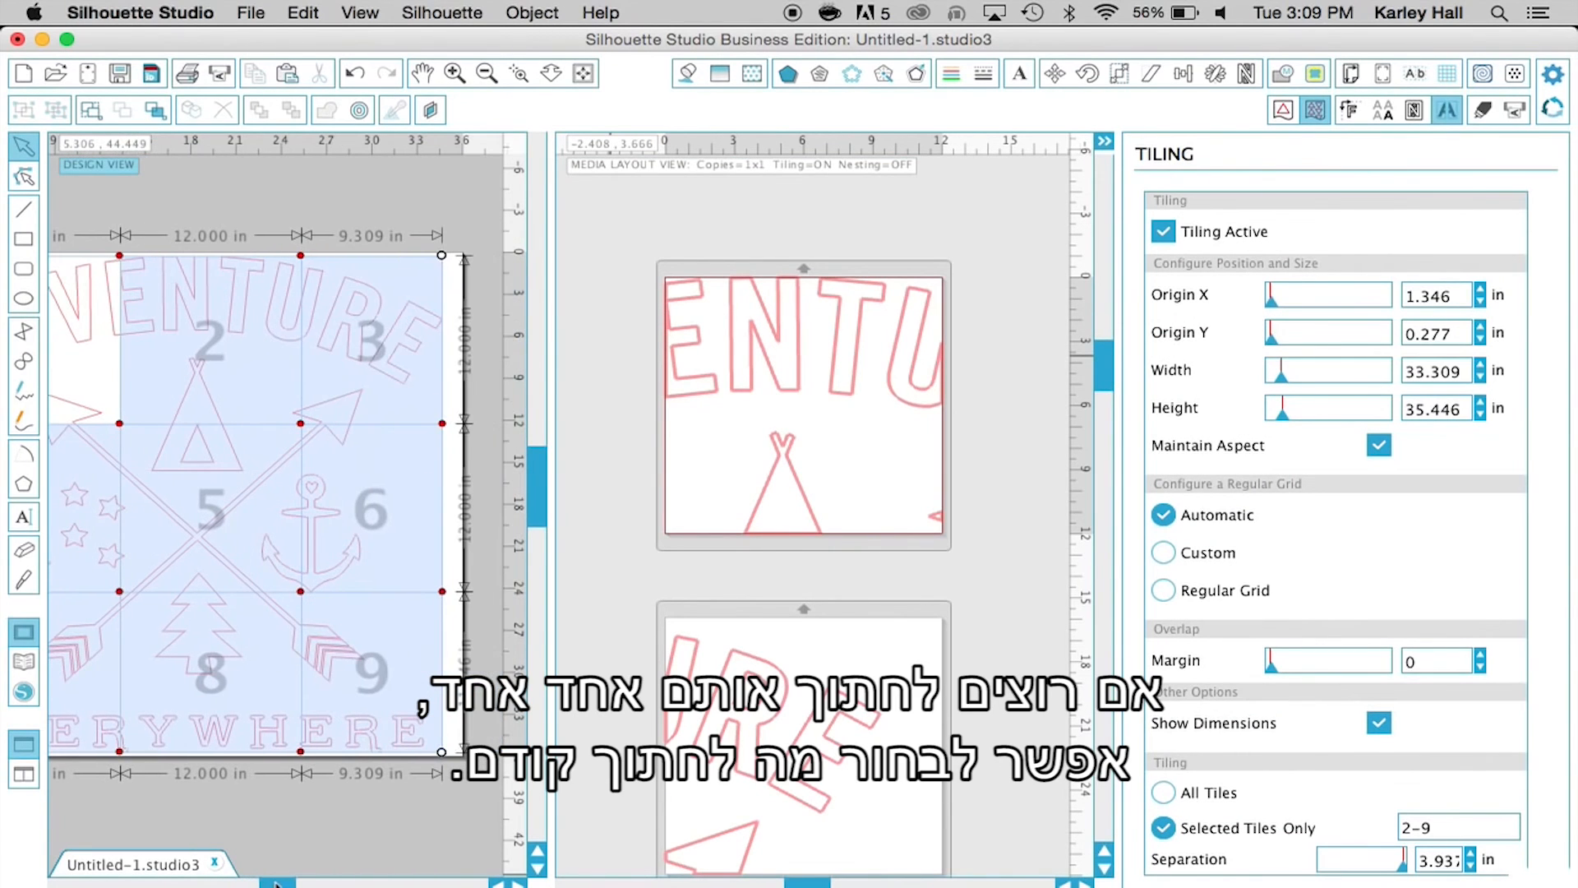
click(353, 374)
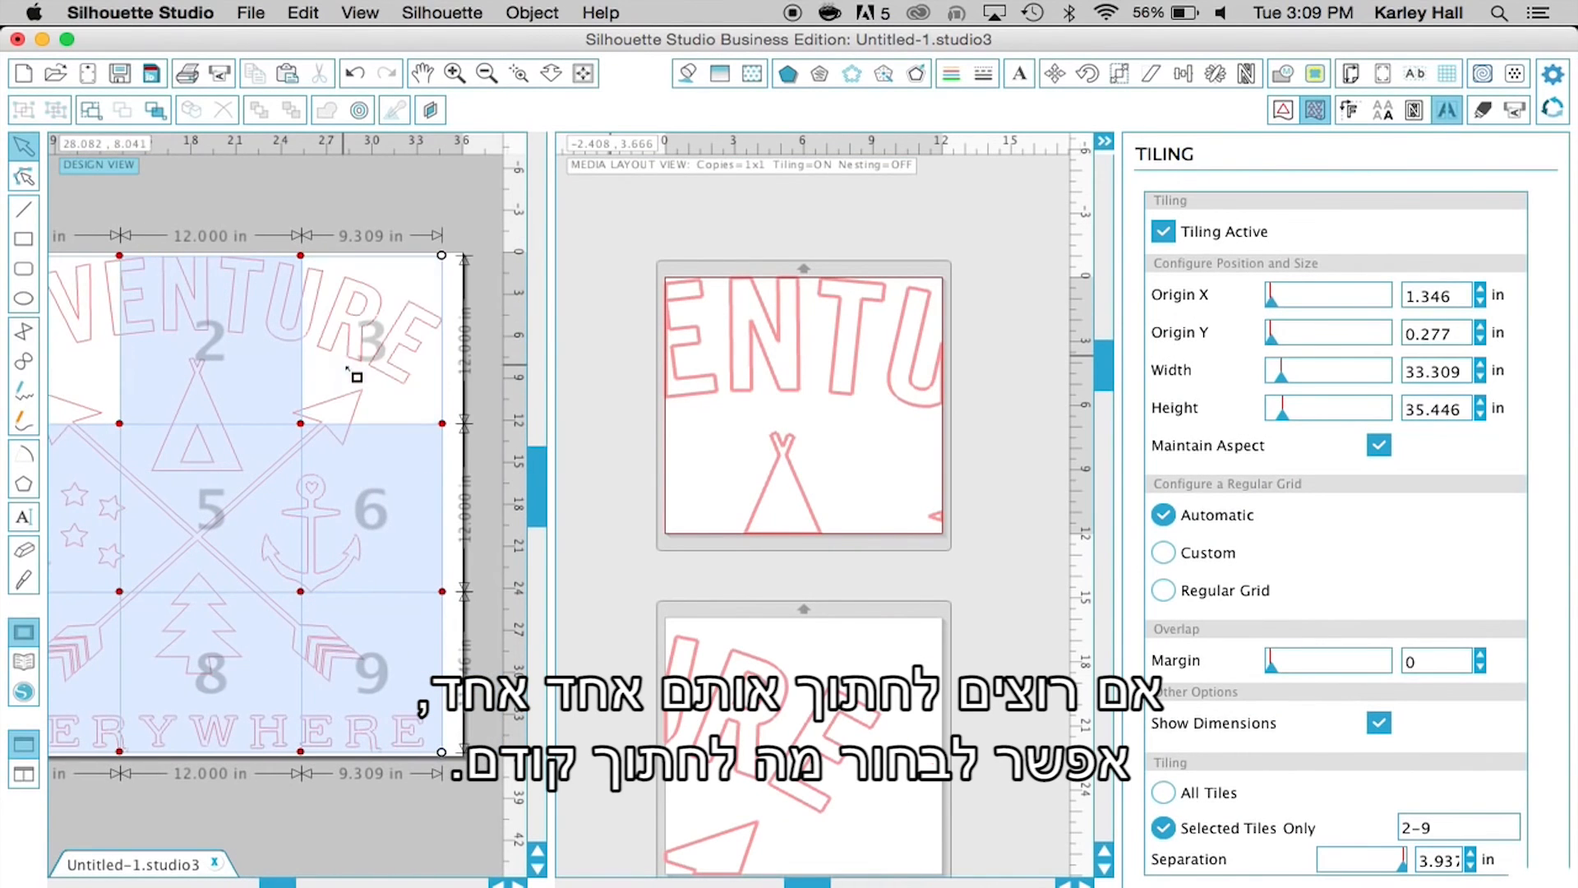
click(97, 486)
click(215, 480)
click(328, 490)
click(79, 644)
click(206, 649)
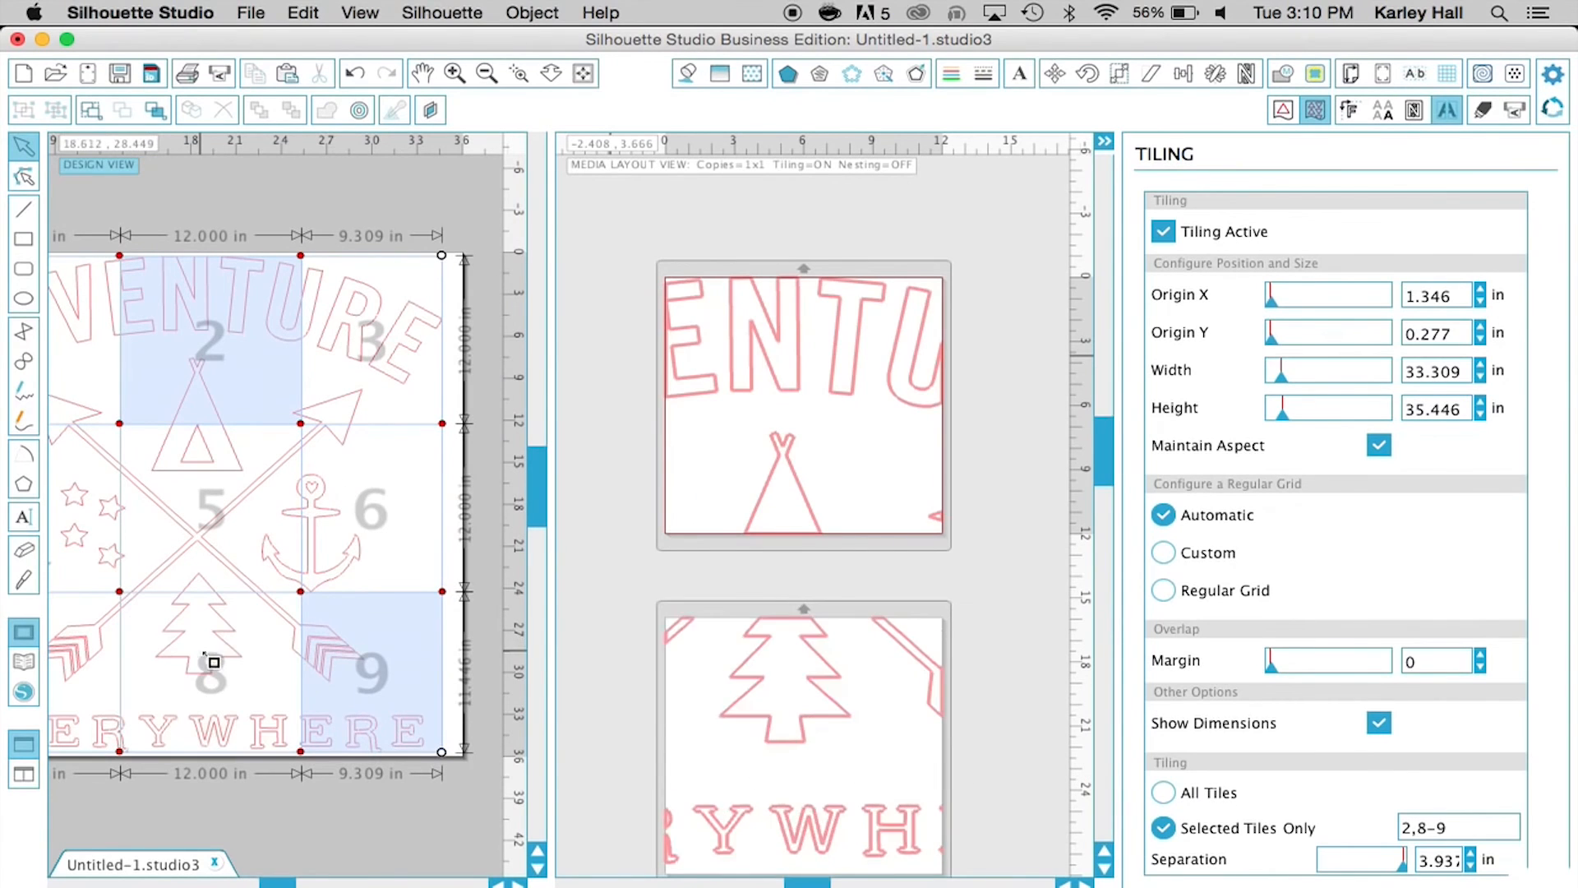
click(397, 649)
click(103, 344)
click(219, 329)
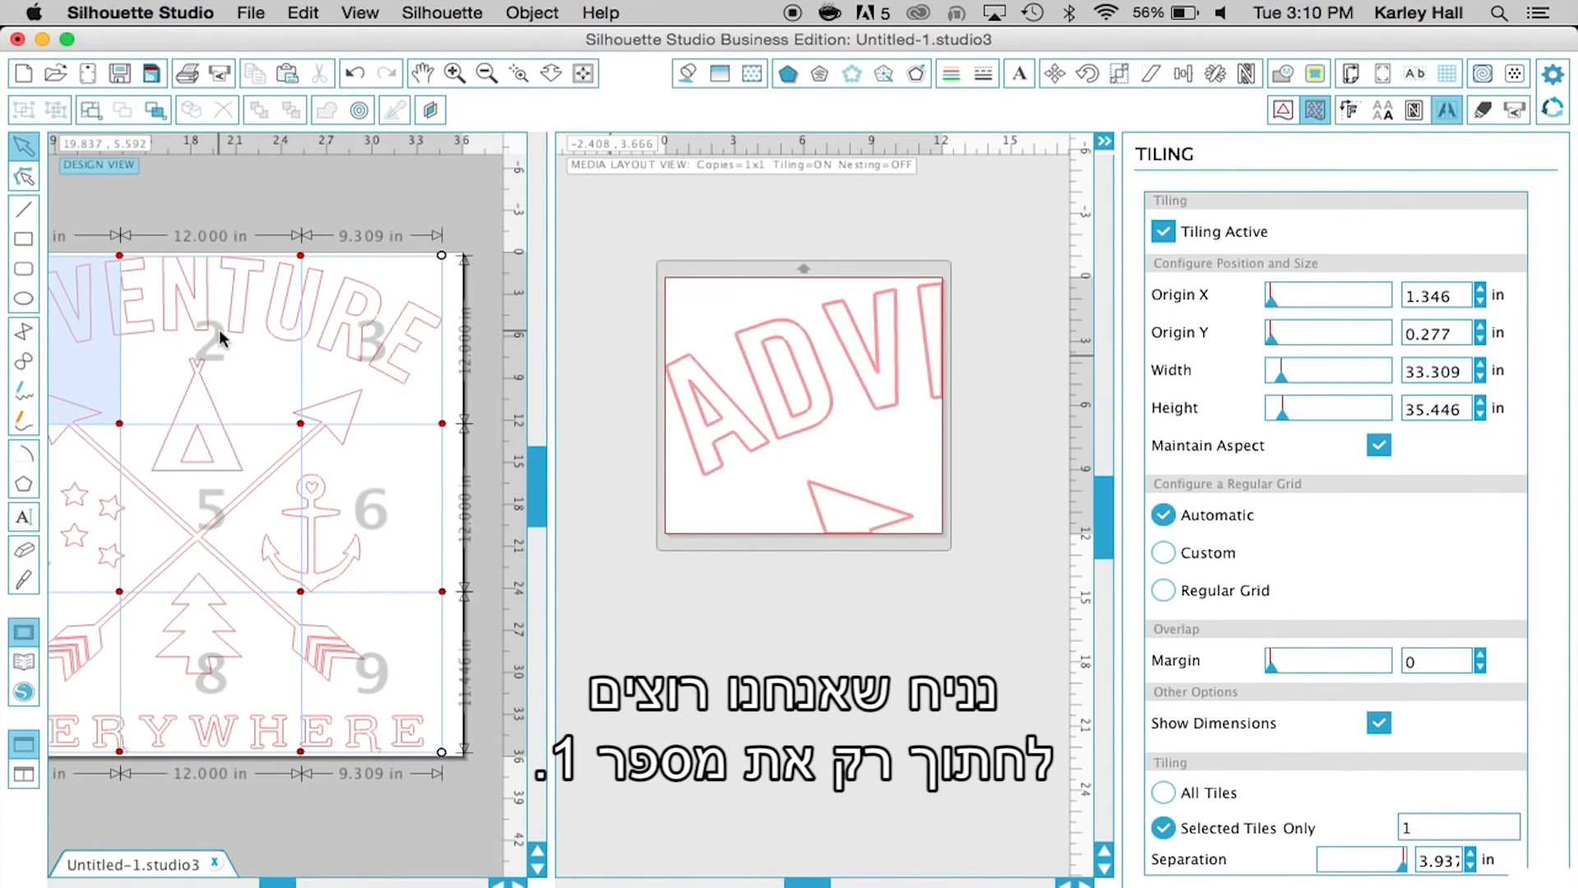
- Switch off tile 1, activate tiles 2 and 3 in turn, and end with only tile 9 selected for cutting
scroll(287, 428, left, 4)
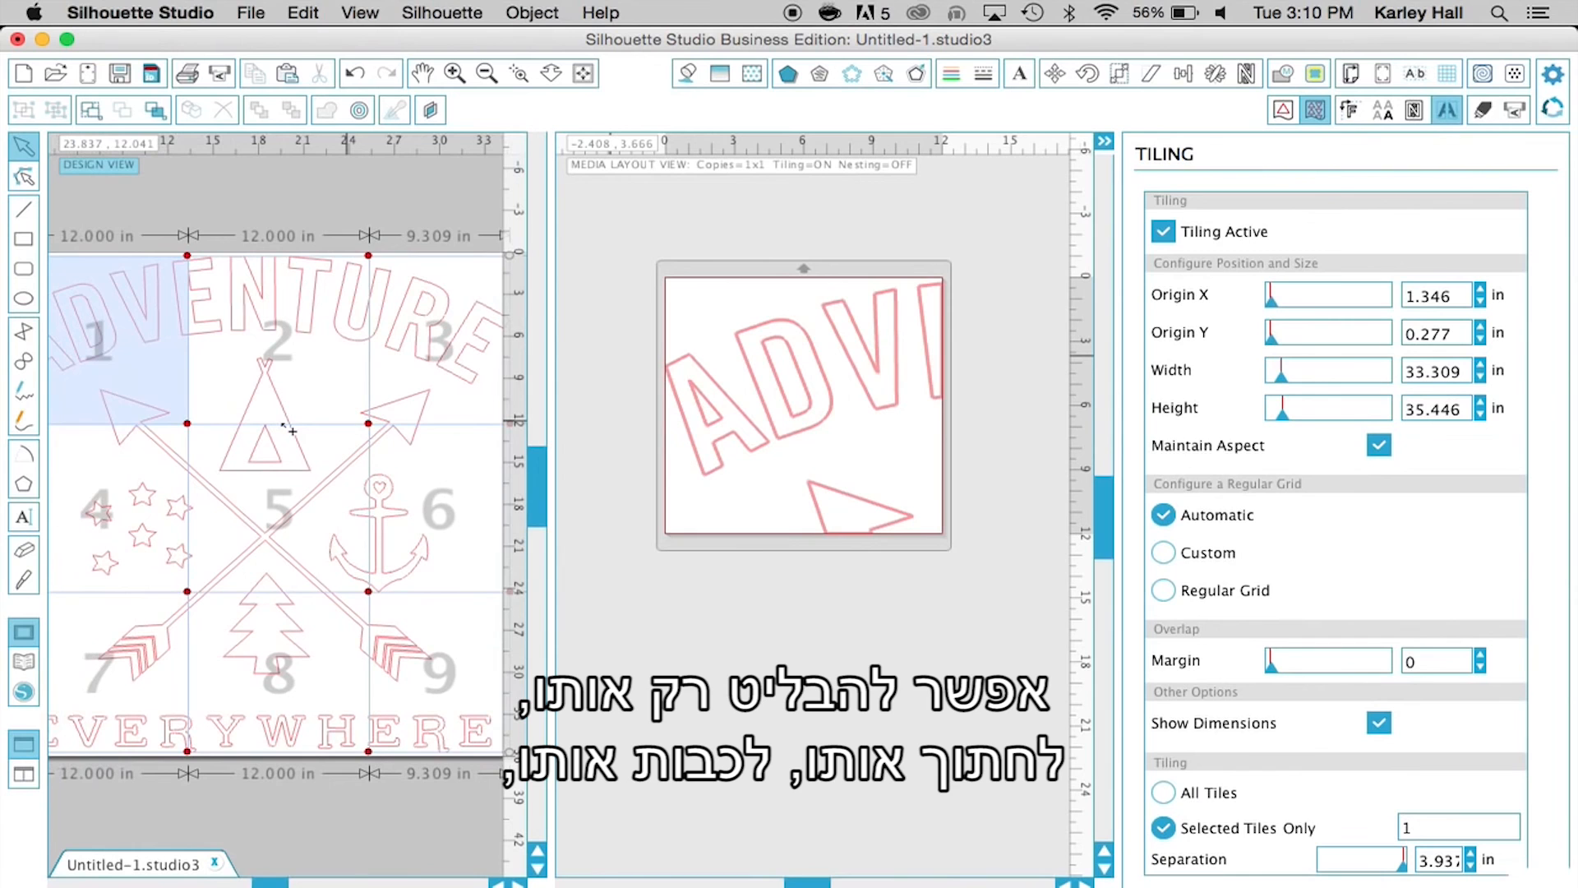
click(142, 366)
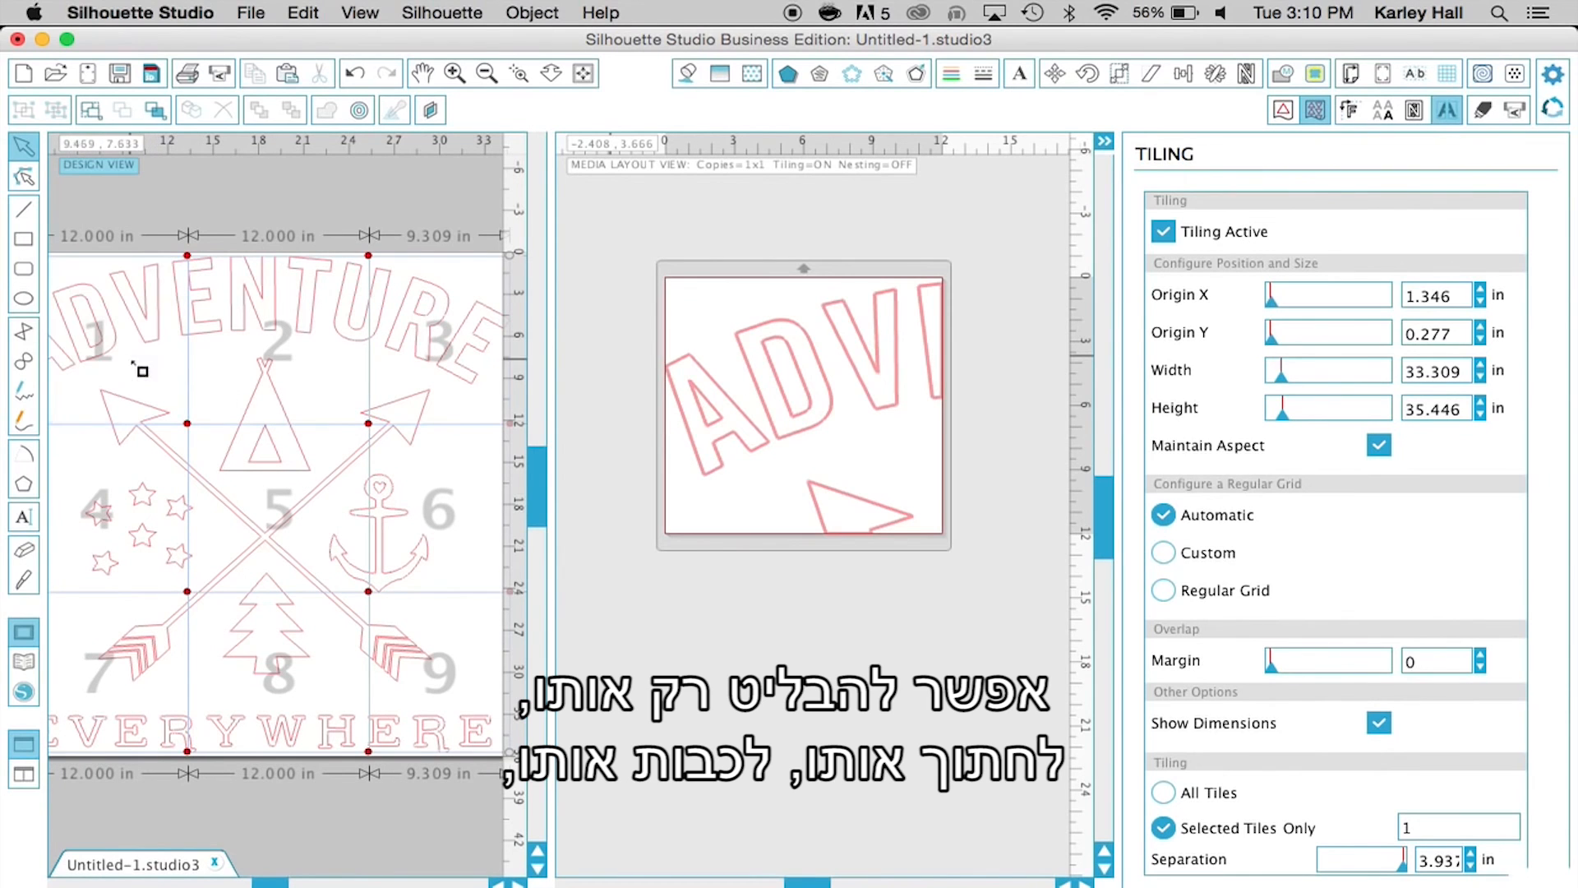
click(271, 368)
click(409, 359)
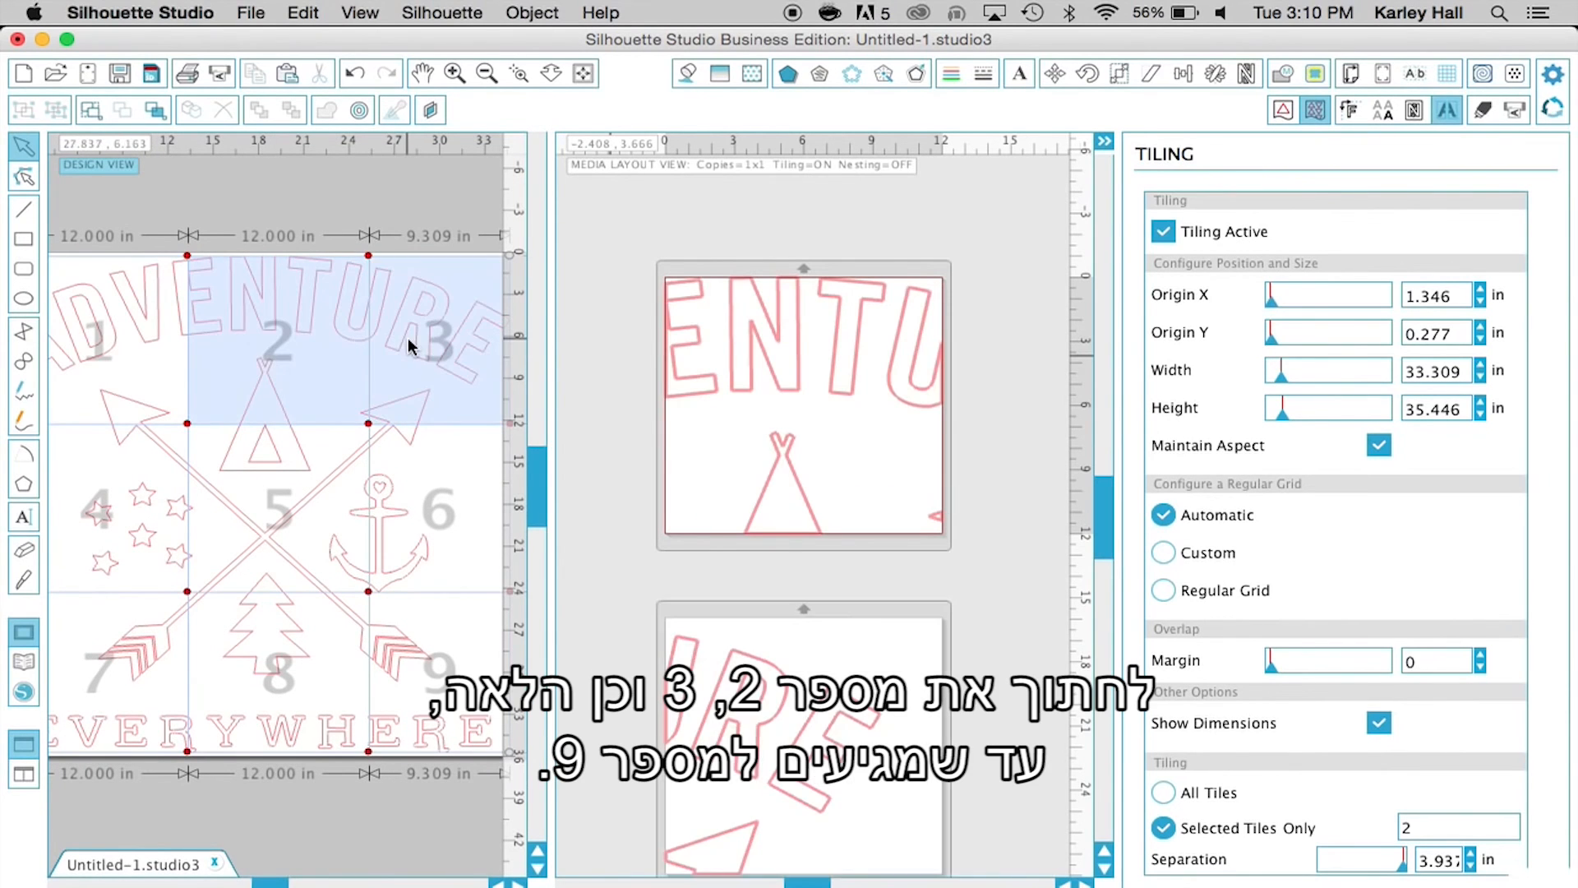
click(309, 395)
click(436, 670)
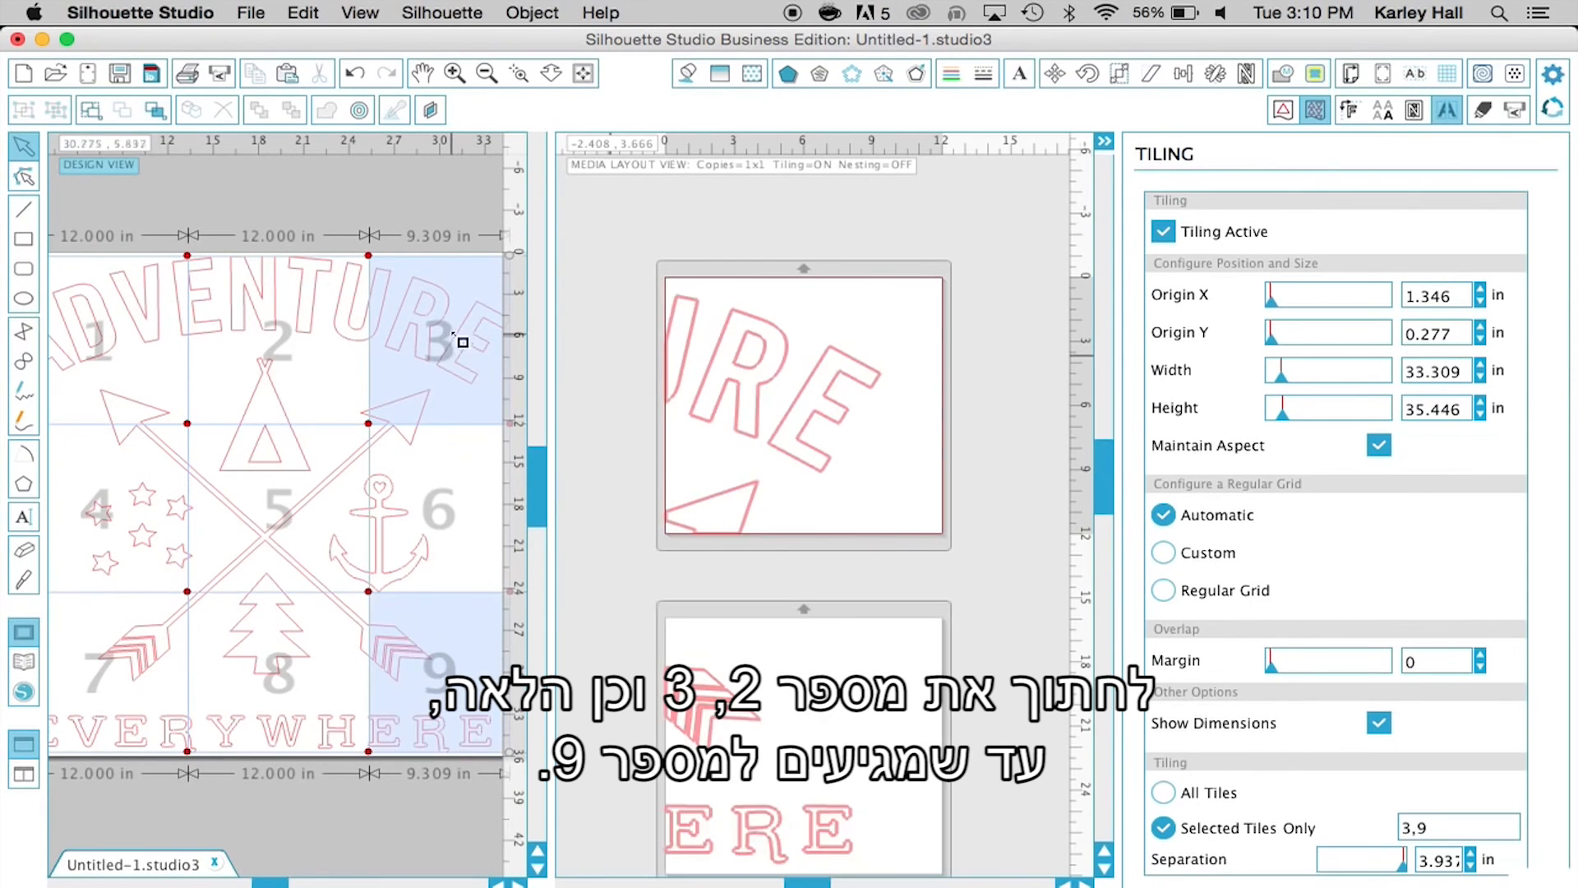
click(447, 337)
- Switch off tile 9 and widen the design view to show the complete numbered tile grid at a larger size
click(490, 74)
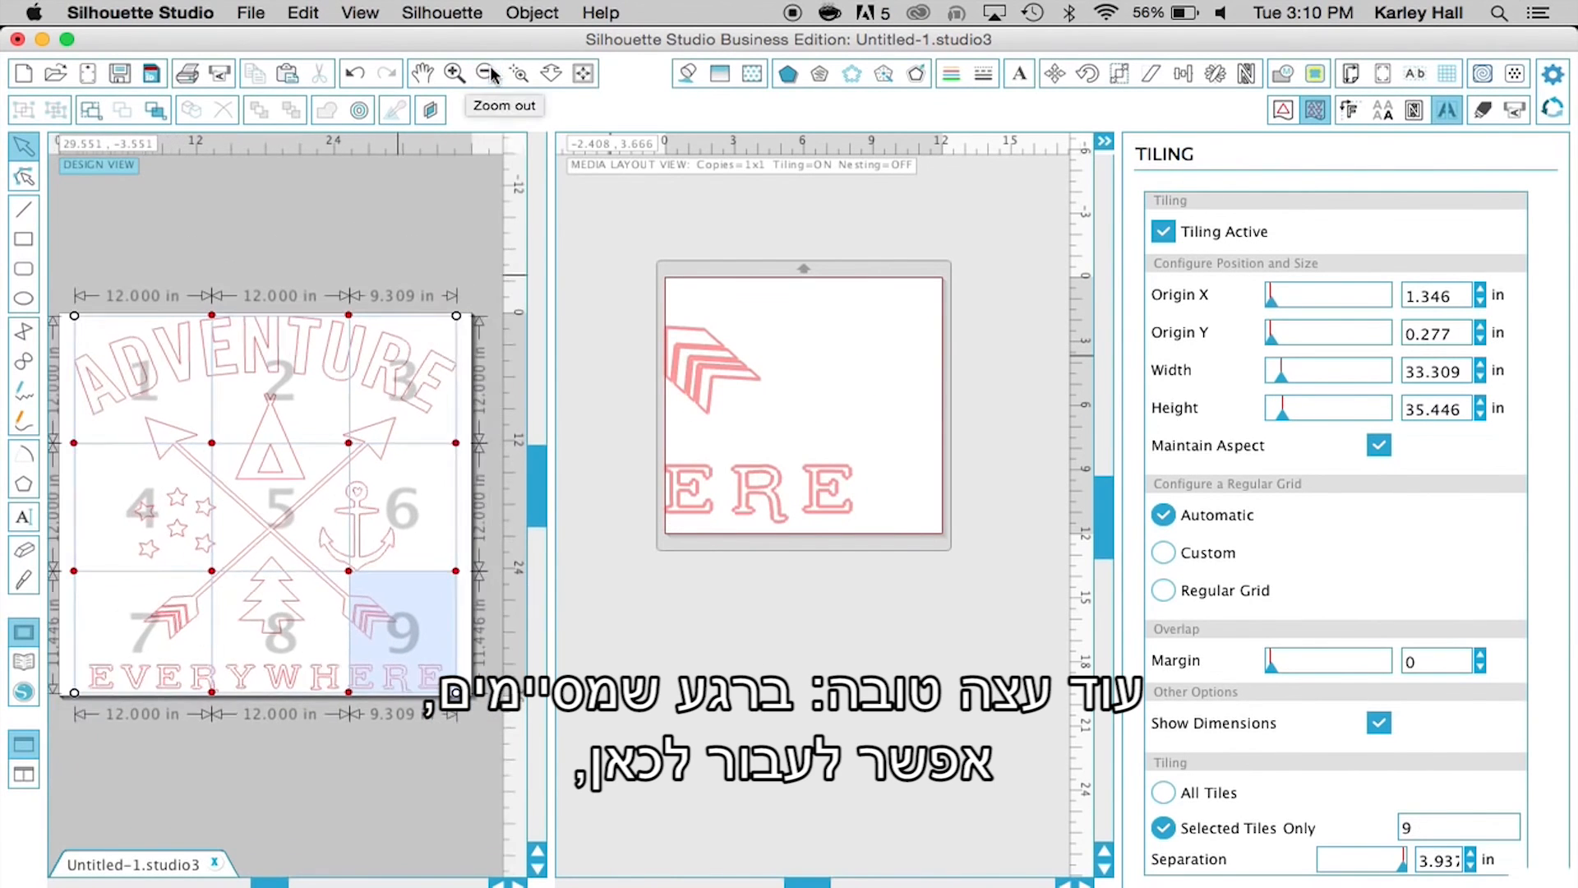
drag(549, 500, 1093, 503)
click(677, 616)
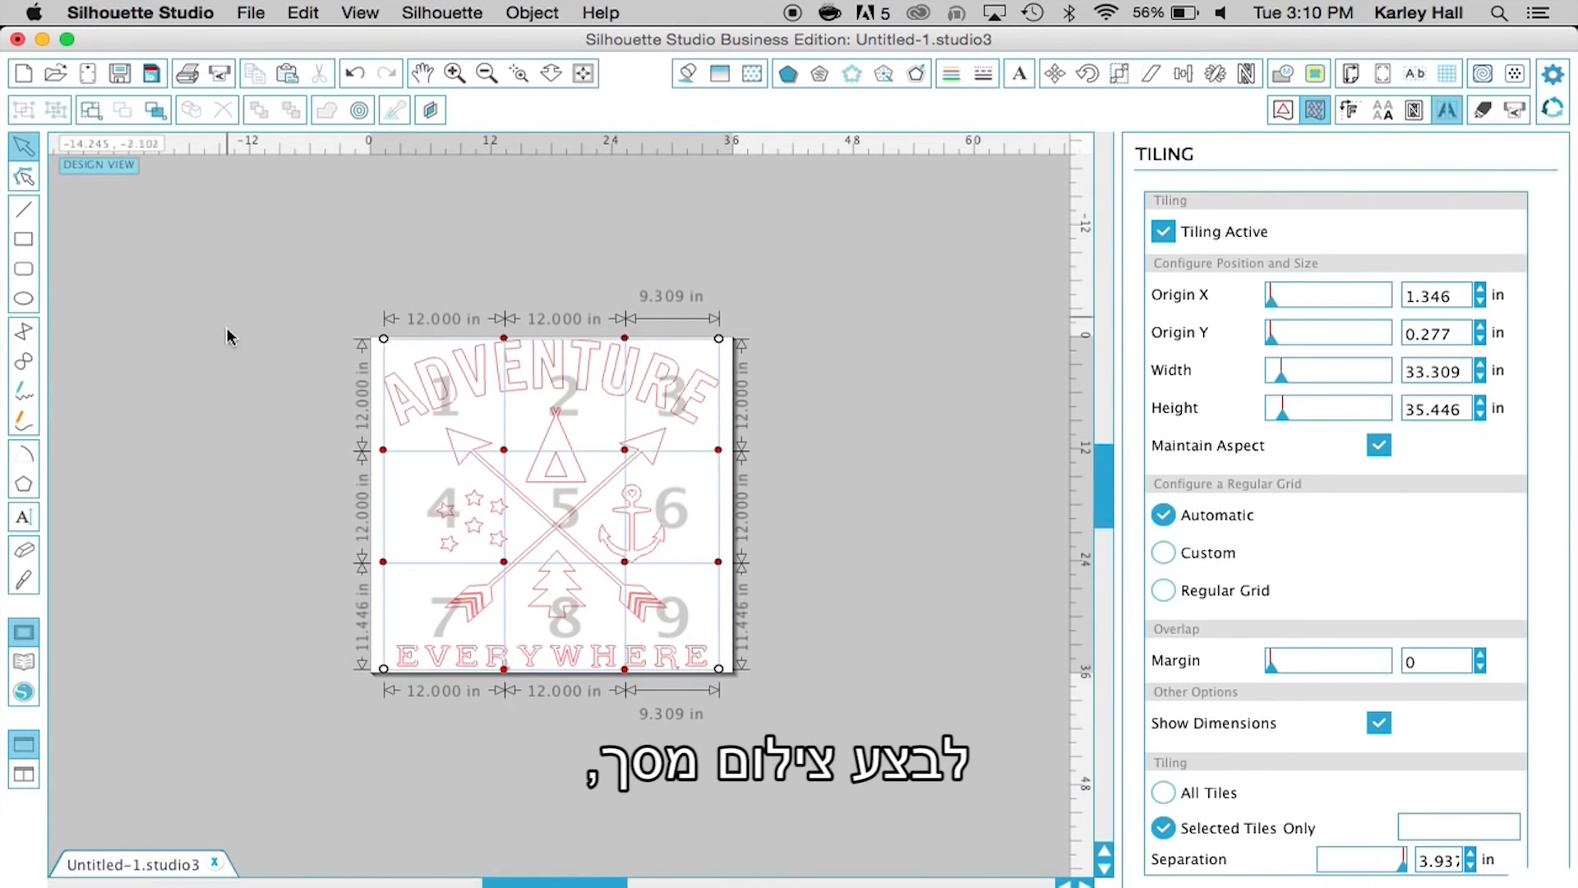
click(452, 74)
click(452, 74)
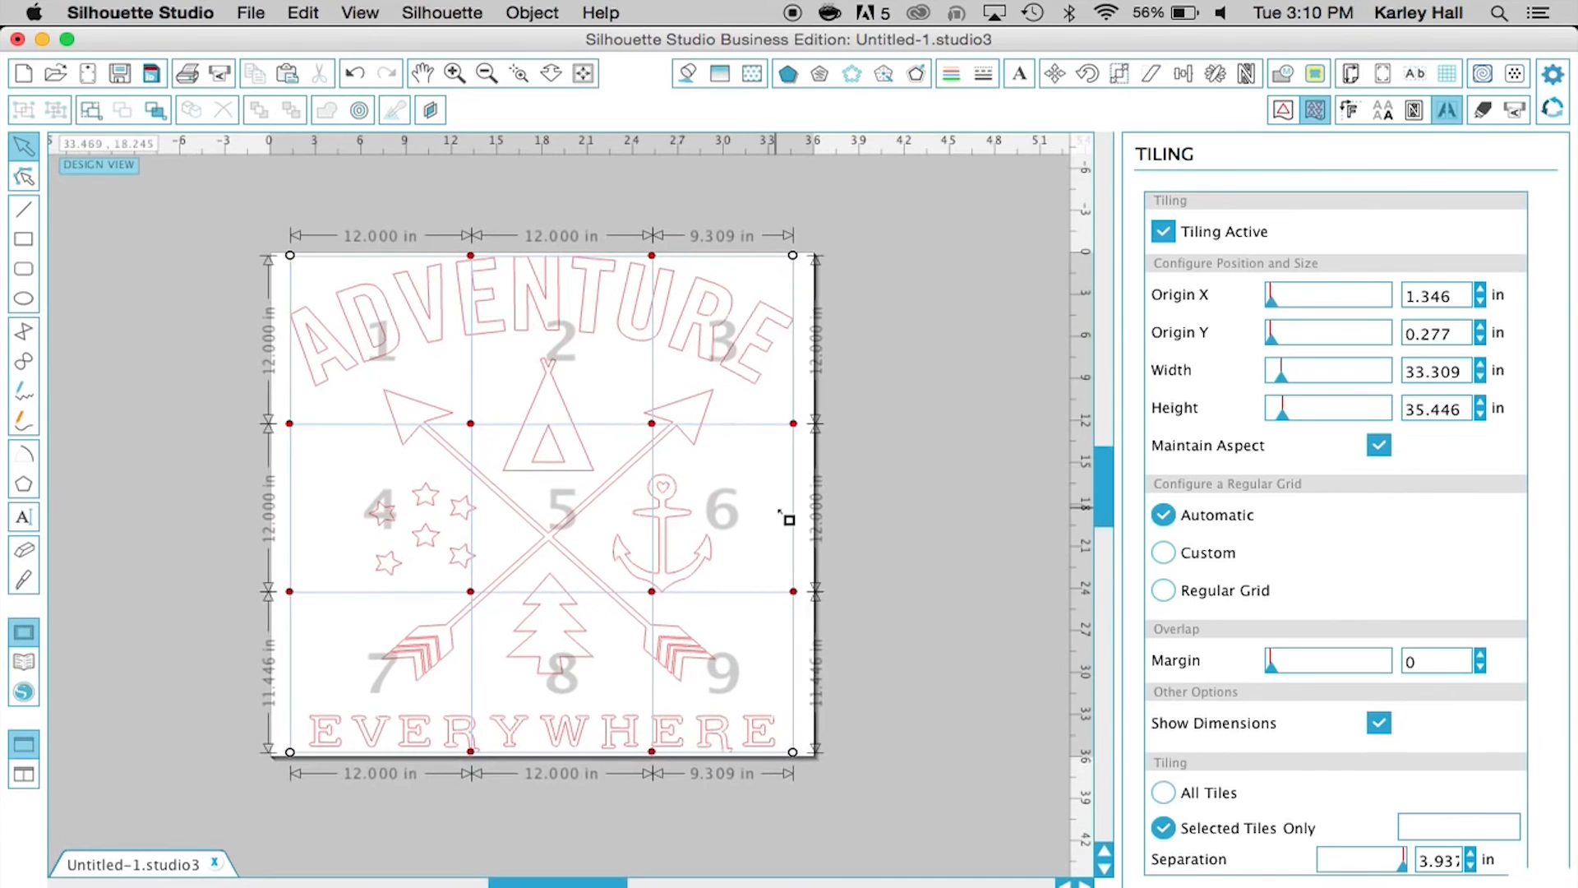